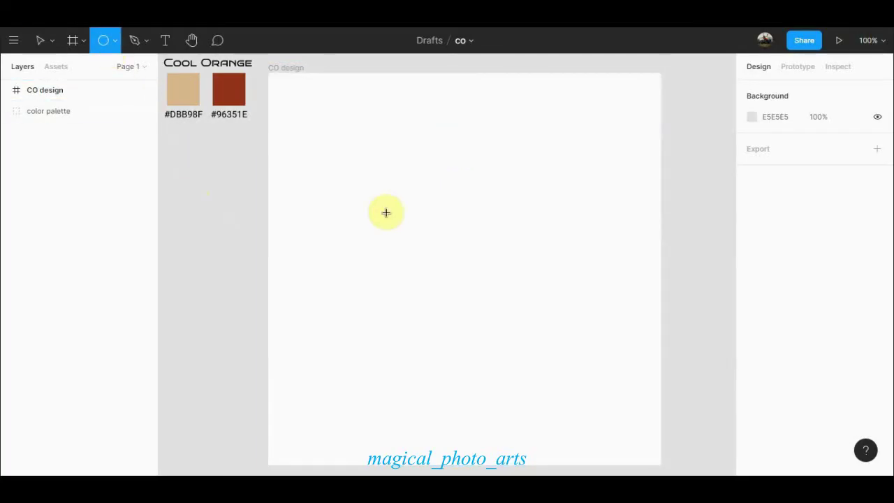
Make the first grey circle 400×400.
key("Tab")
type("400")
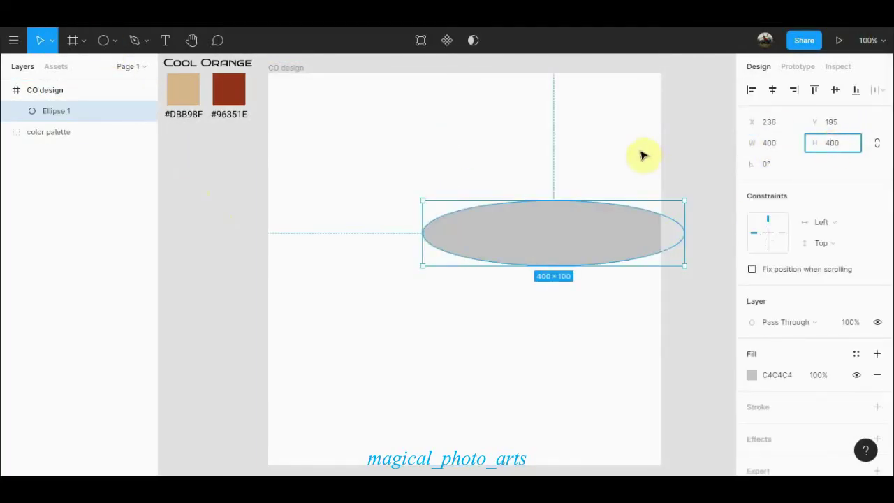
key("Return")
key("Escape")
Add a black 375 circle centred on the 400 grey circle.
key("o")
left_click(163, 209)
left_click(775, 144)
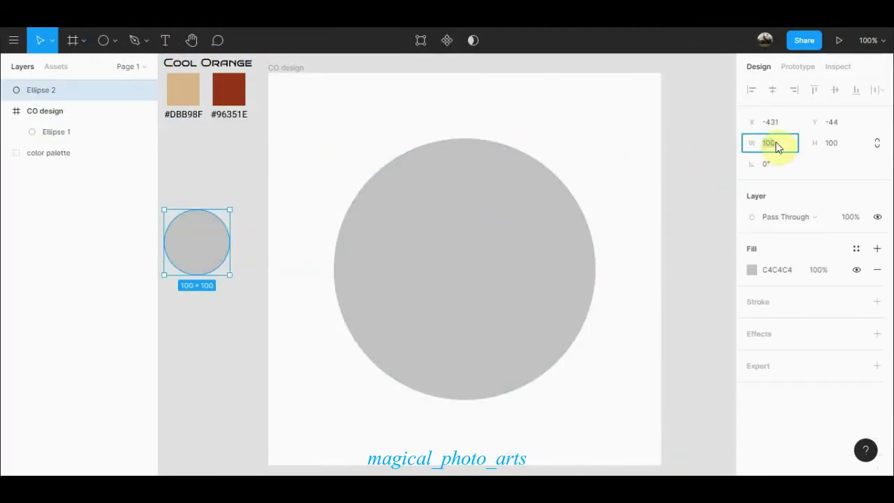
left_click(832, 144)
type("375")
key("Return")
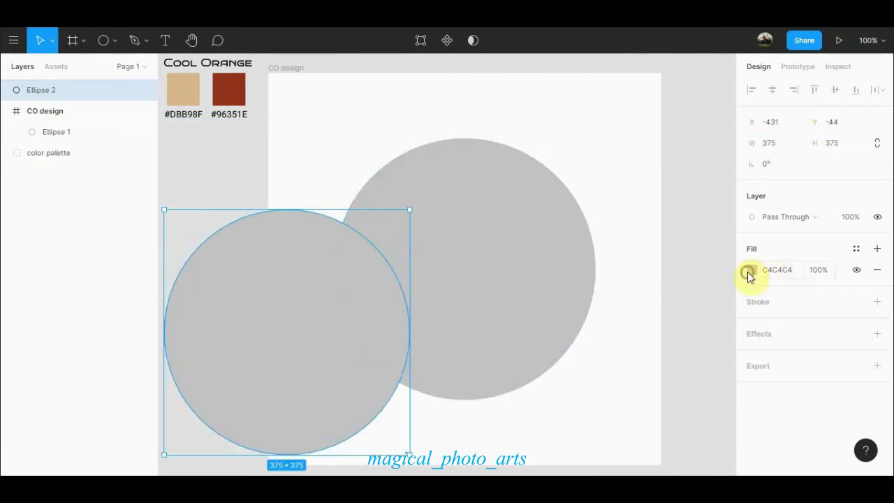
left_click(751, 270)
left_click(584, 299)
left_click(722, 137)
left_click_drag(293, 310, 461, 250)
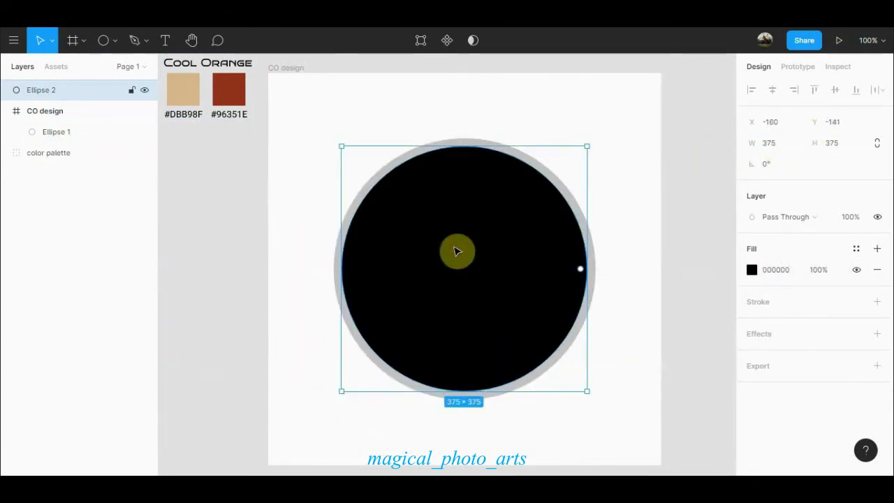
key("Escape")
Add a grey 325×325 circle centred on the black one.
left_click(103, 40)
left_click(200, 180)
left_click(769, 144)
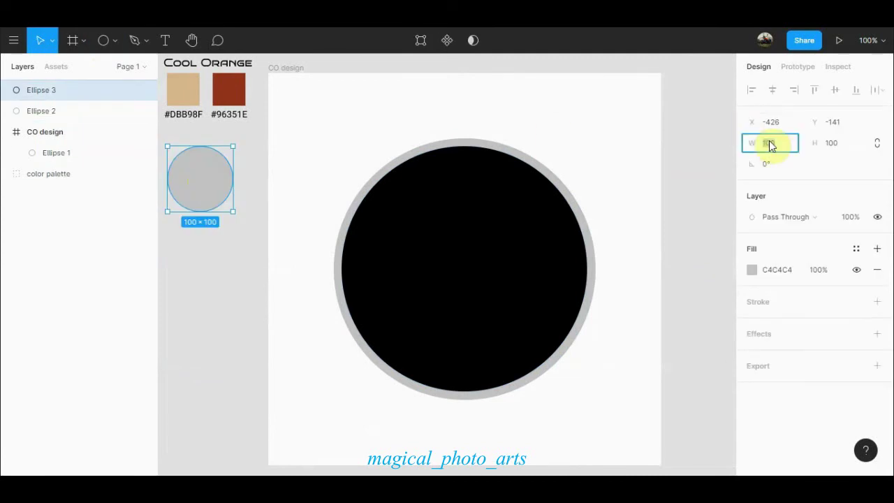
type("325")
key("Tab")
type("325")
key("Return")
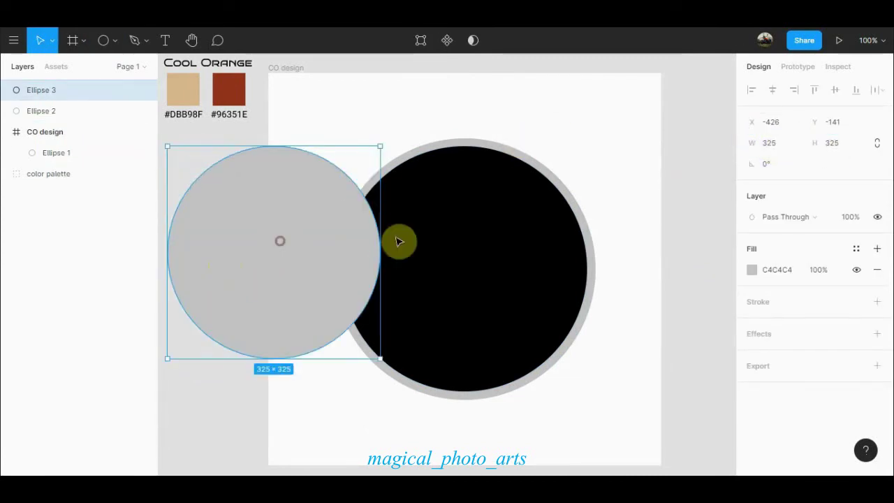
left_click_drag(283, 235, 465, 262)
key("Escape")
Add a 275 circle filled black 000000, centred within the grey ring.
left_click(217, 224)
left_click(751, 269)
type("000000")
key("Return")
key("Escape")
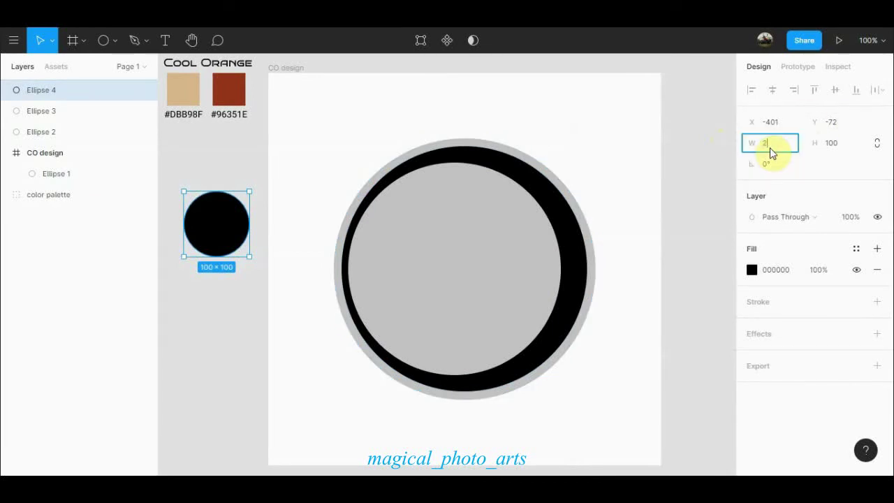
type("75")
key("Tab")
type("275")
key("Return")
left_click_drag(268, 269, 481, 244)
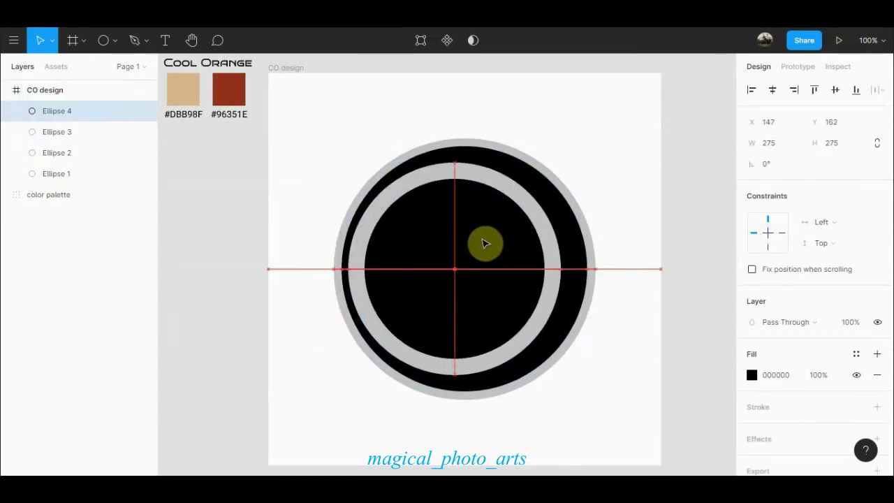
left_click(180, 230)
Add a grey 225×225 centre circle inside the black ring.
key("o")
left_click(451, 246)
left_click(770, 144)
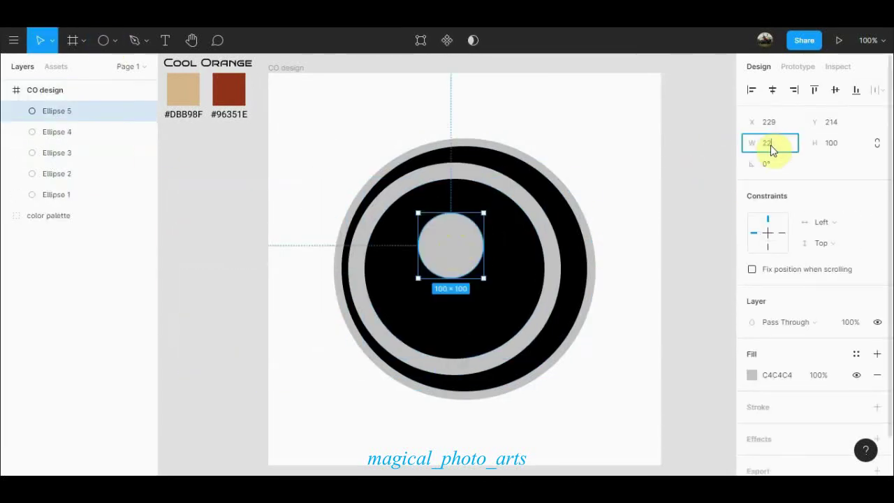
type("225")
left_click(830, 143)
type("225")
left_click_drag(501, 289, 464, 269)
left_click(180, 193)
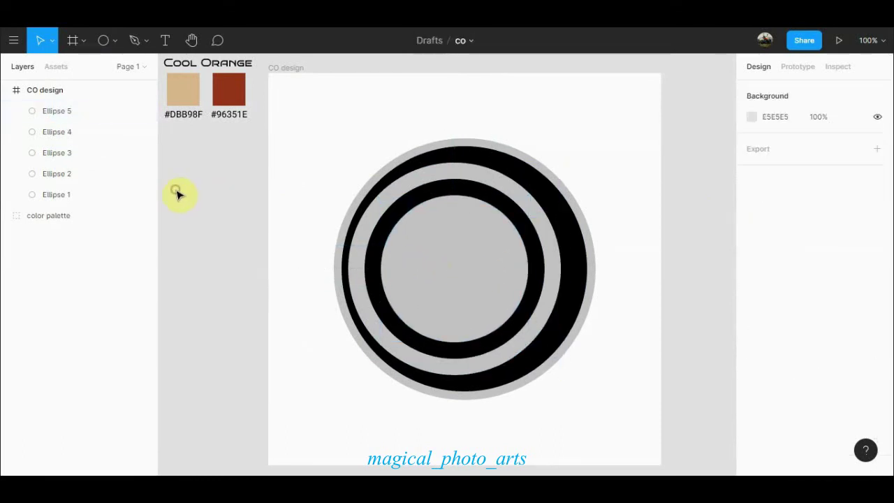
left_click(104, 40)
Add a grey 250×250 circle overlapping the rings' right edge.
left_click(552, 259)
left_click(768, 144)
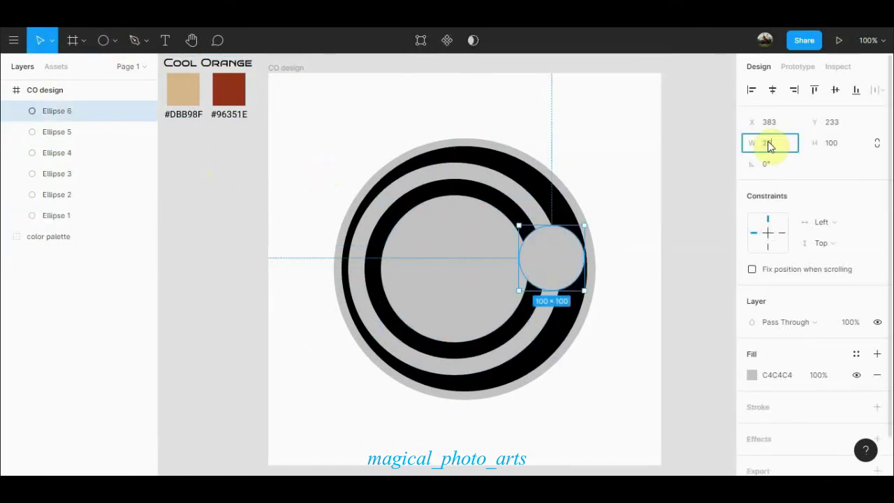
type("250")
left_click(834, 146)
type("250")
mouse_move(612, 331)
left_mouse_down()
mouse_move(562, 299)
mouse_move(568, 289)
left_mouse_up()
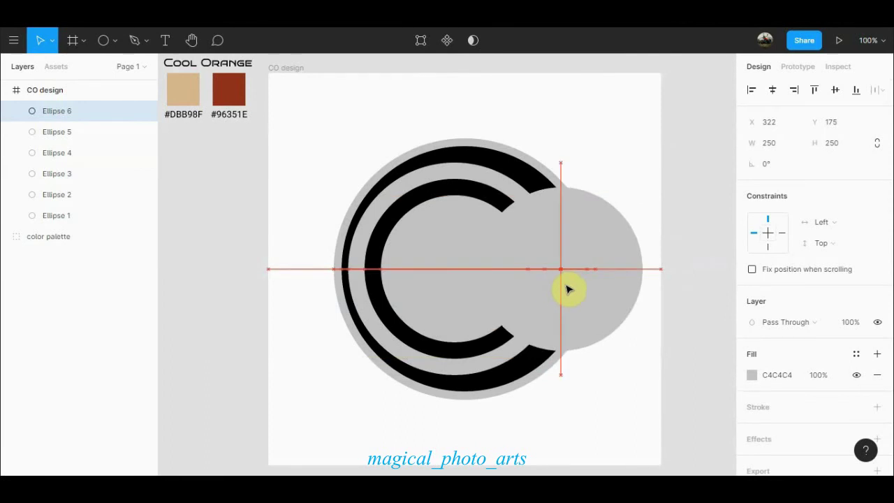
left_click(598, 144)
Add a 200×200 circle sampled black, centred on the grey 250 circle.
left_click(103, 40)
left_click(531, 221)
left_click(752, 375)
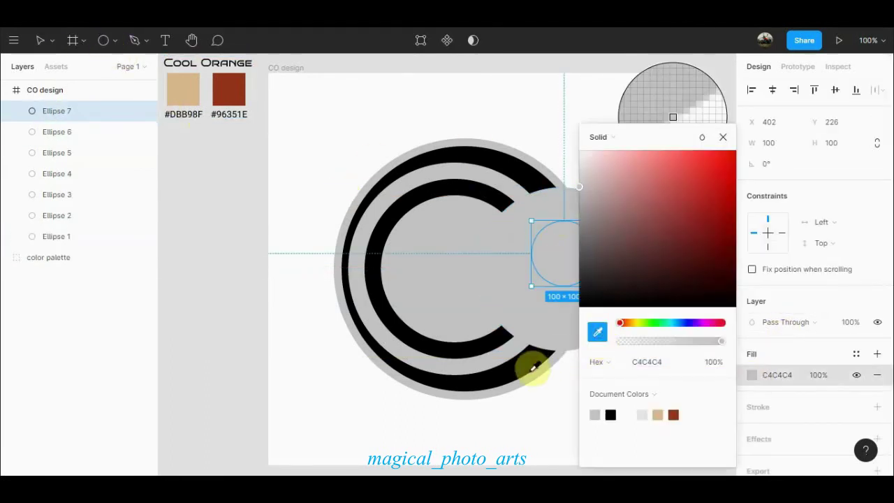
left_click(535, 375)
left_click(768, 143)
type("200")
left_click(832, 143)
type("20")
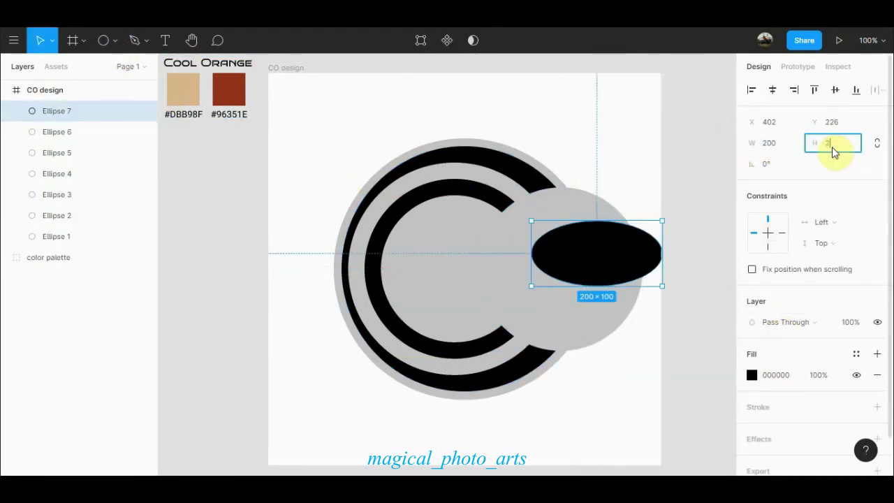
type("0")
key("Return")
left_click_drag(579, 319, 577, 267)
Add a grey 150×150 circle centred in the small black ring.
left_click(114, 39)
left_click(89, 76)
left_click(535, 232)
left_click(768, 143)
type("150")
left_click(832, 142)
type("150")
key("Return")
left_click(710, 175)
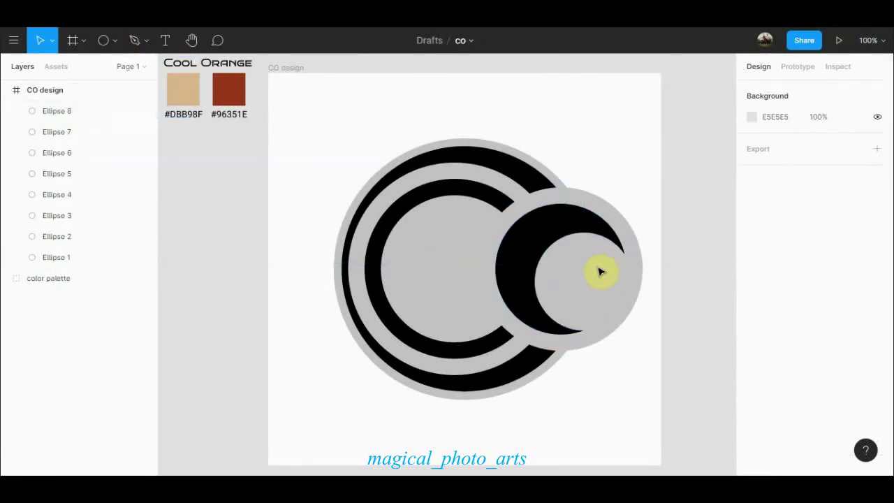
left_click_drag(593, 261, 569, 261)
left_click(335, 304)
Add a black 100 dot in the small ring, then select all nine circles.
key("o")
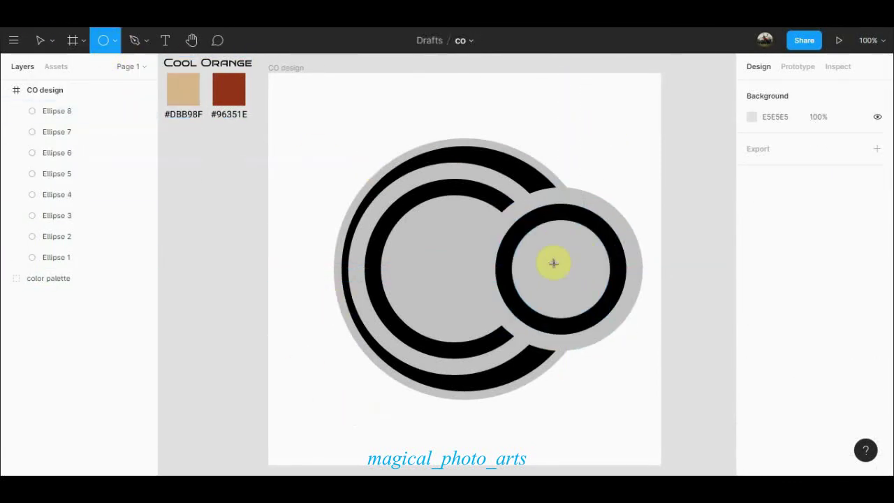
left_click(521, 229)
left_click(751, 374)
left_click(599, 333)
left_click(501, 375)
key("Escape")
left_click_drag(571, 274, 578, 281)
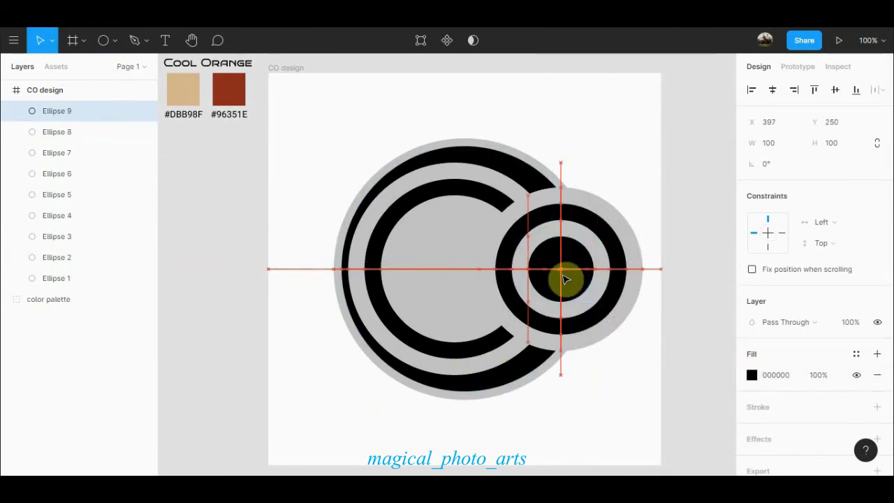
left_click_drag(335, 425, 754, 158)
scroll(891, 372, "down", 3)
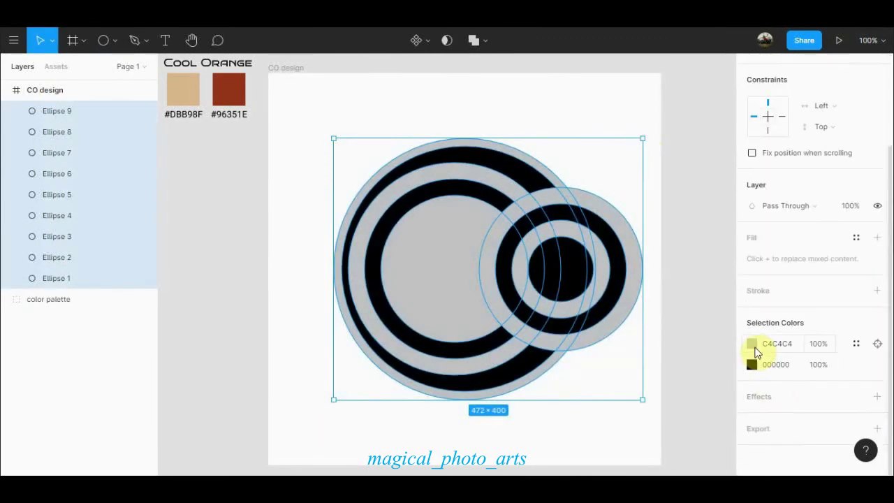
Swap selection colours: grey to tan DBB98F, black to rust 96351E.
left_click(752, 343)
left_click(657, 415)
left_click(723, 137)
left_click(751, 364)
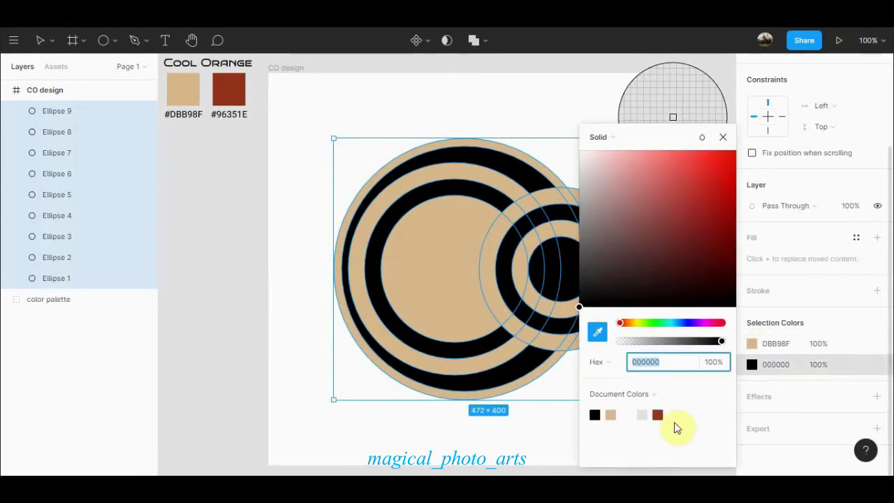
left_click(673, 415)
left_click(724, 137)
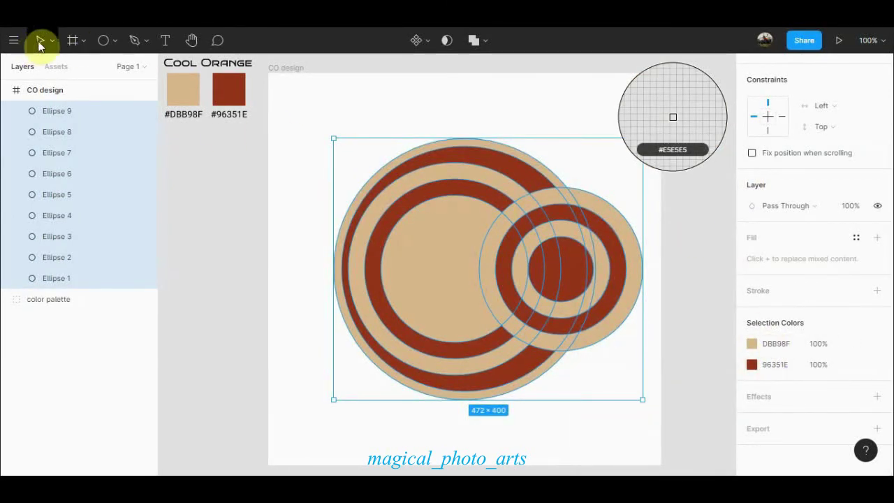
Group all nine circles, shift them slightly left, then ungroup.
left_click(36, 39)
left_click(415, 124)
left_click_drag(323, 420, 643, 137)
key("ctrl+g")
left_click_drag(480, 233, 457, 233)
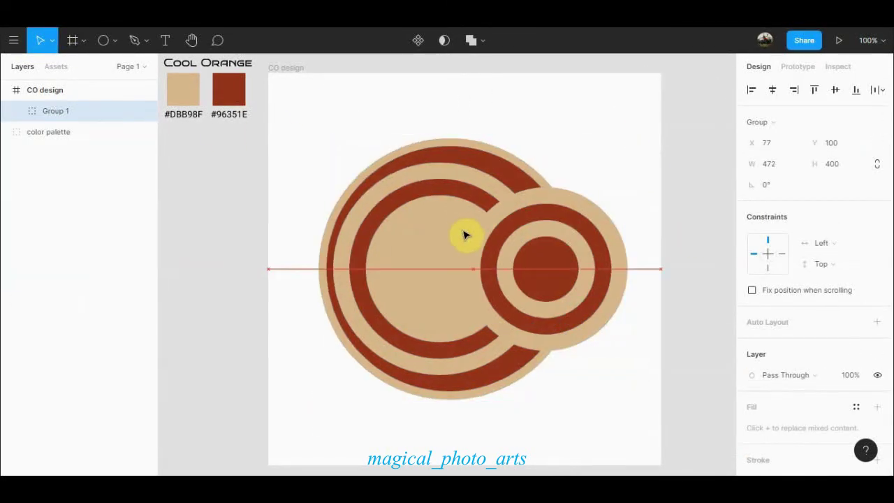
key("ctrl+shift+g")
left_click(547, 126)
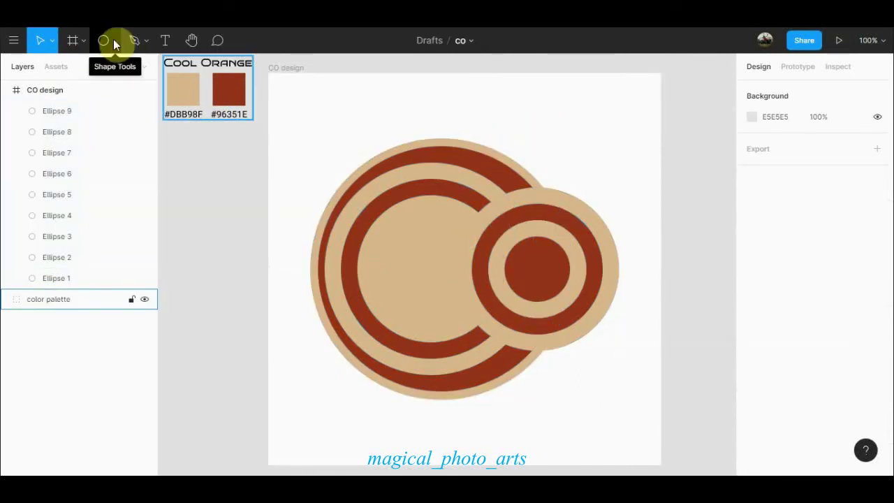
Draw a square with one 100 corner radius to form a leaf shape.
key("r")
left_click(609, 117)
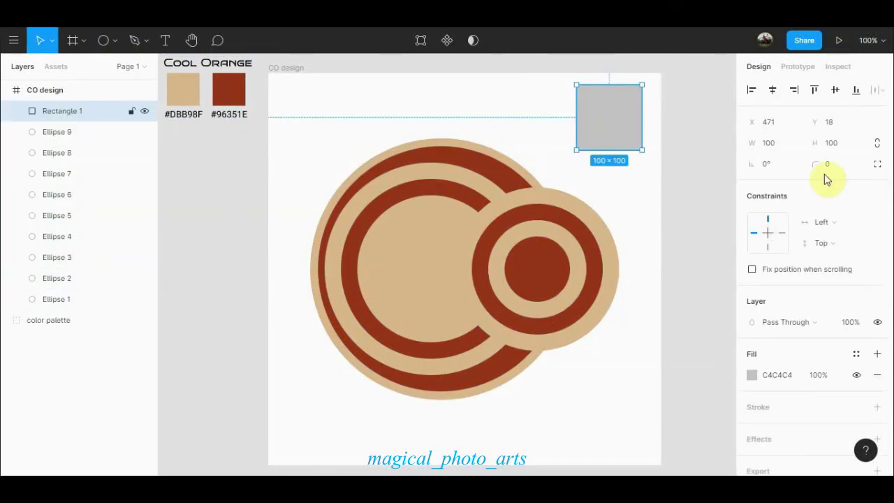
left_click(878, 164)
left_click(809, 187)
type("100")
key("Return")
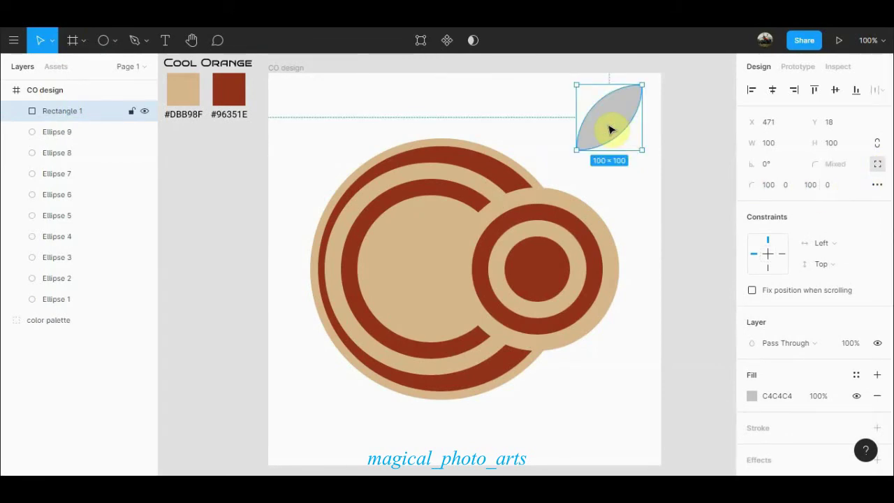
left_click_drag(606, 120, 634, 112)
Centre the leaf above the orange, behind the circles, and fill it tan DBB98F.
mouse_move(291, 426)
left_mouse_down()
mouse_move(631, 153)
mouse_move(609, 169)
left_mouse_up()
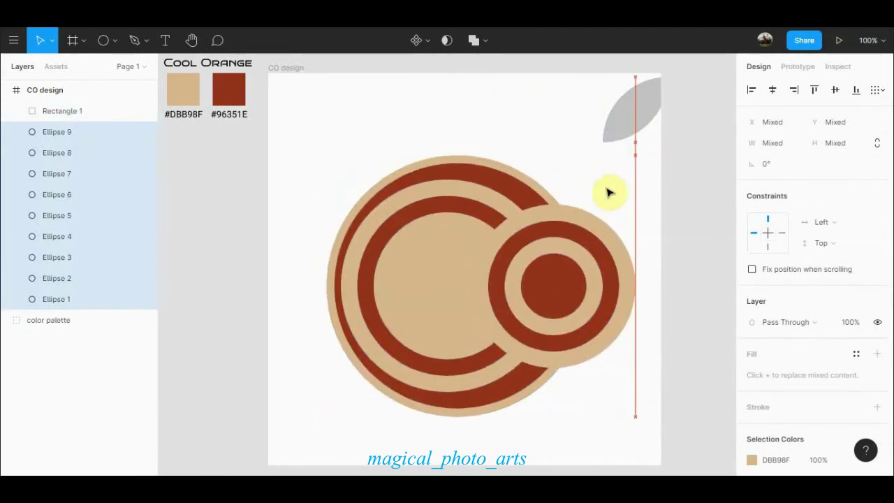
left_click_drag(637, 114, 479, 130)
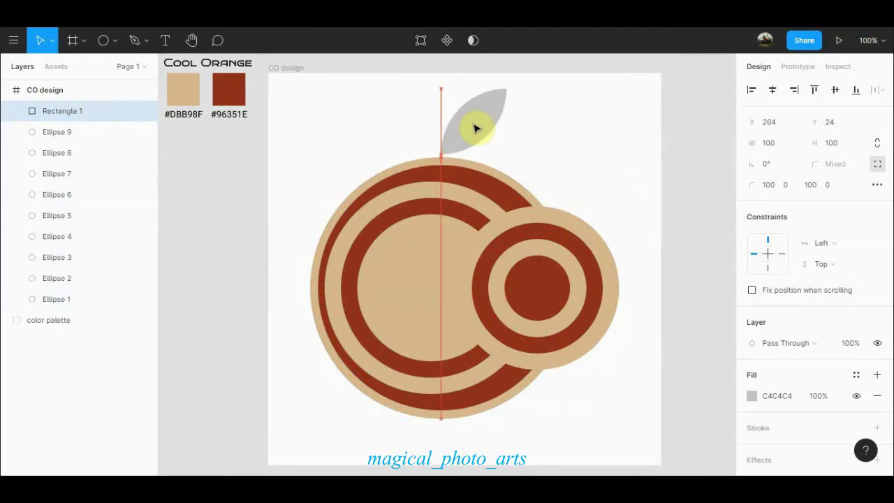
left_click_drag(35, 111, 44, 314)
left_click_drag(470, 130, 461, 130)
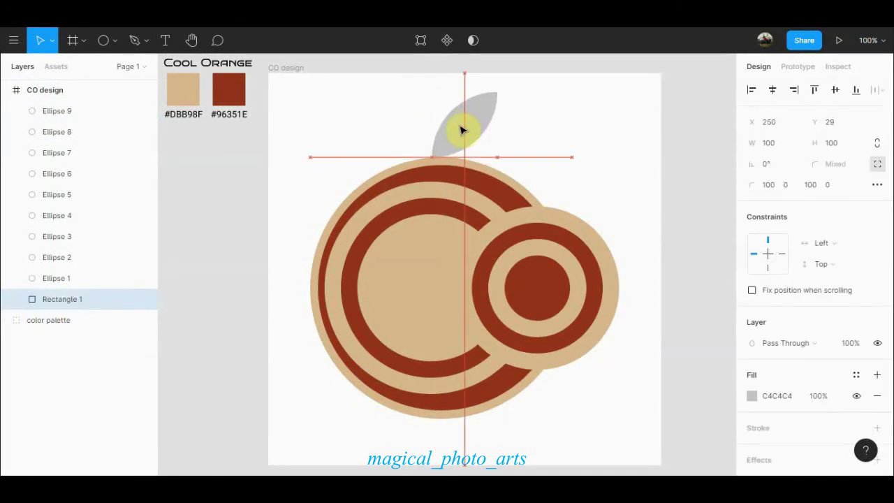
left_click(751, 396)
left_click(595, 413)
left_click(724, 138)
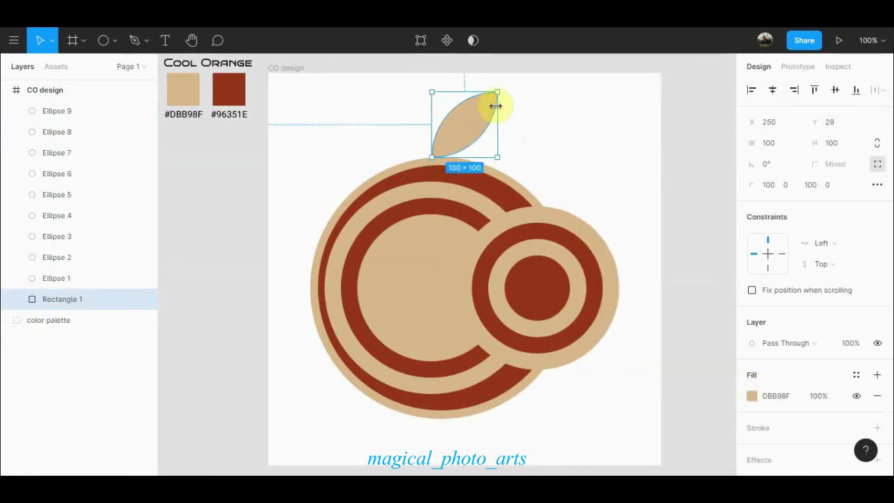
Duplicate the leaf, fill the copy rust 96351E, size it 80×80 over the tan leaf.
key("ctrl+c")
key("ctrl+v")
left_click(751, 396)
left_click(609, 413)
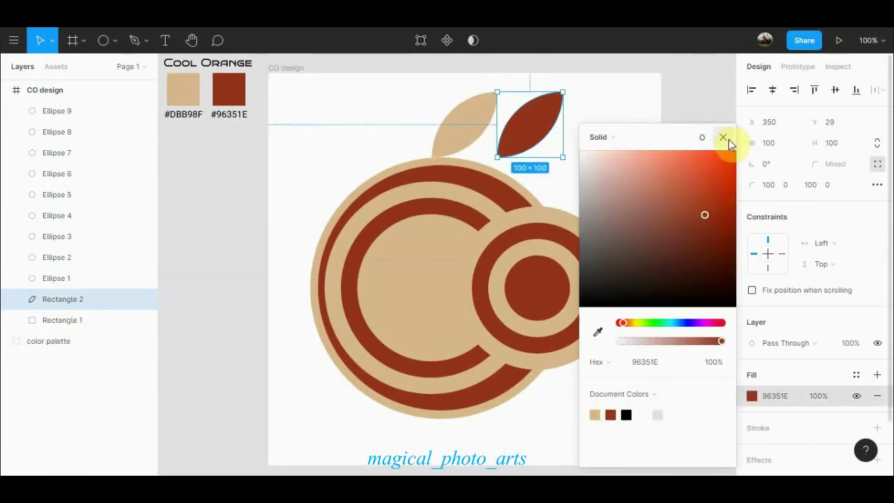
left_click(723, 139)
left_click_drag(561, 94, 548, 107)
left_click_drag(529, 136, 469, 128)
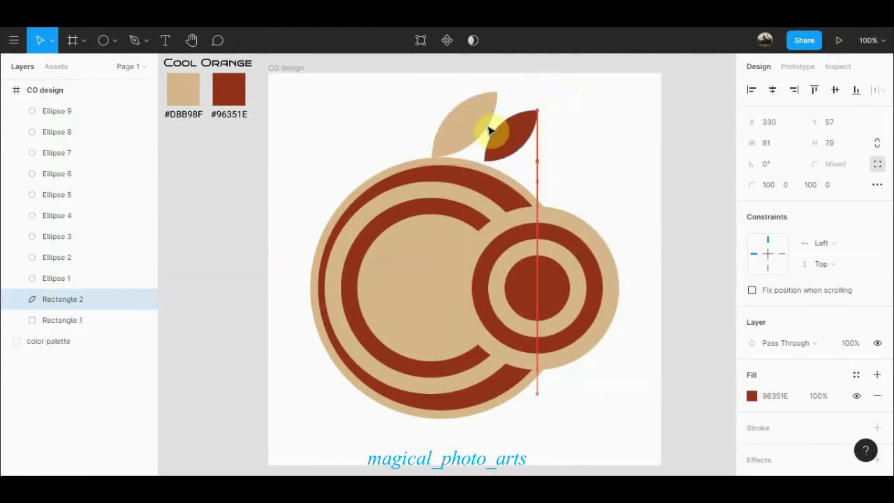
left_click(773, 146)
left_click(832, 143)
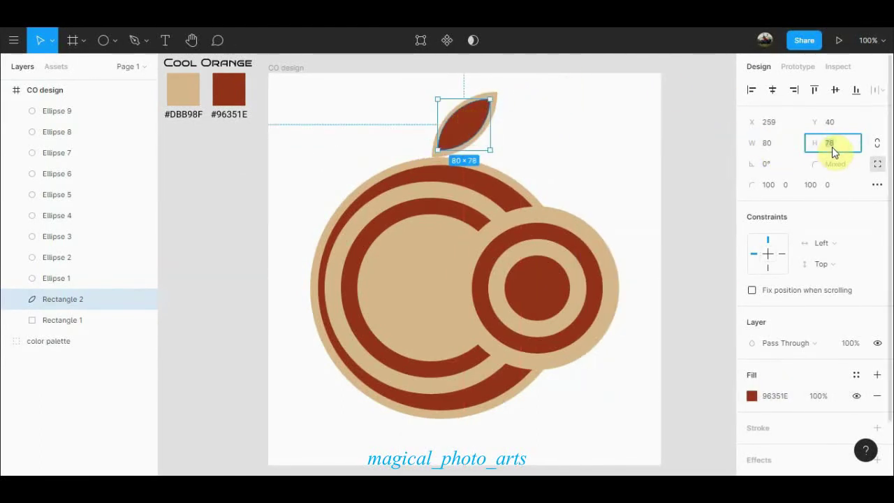
type("80")
key("Escape")
left_click_drag(459, 139, 466, 131)
Switch the rust leaf to a linear gradient and position both leaves above the orange.
left_click(752, 396)
left_click(601, 136)
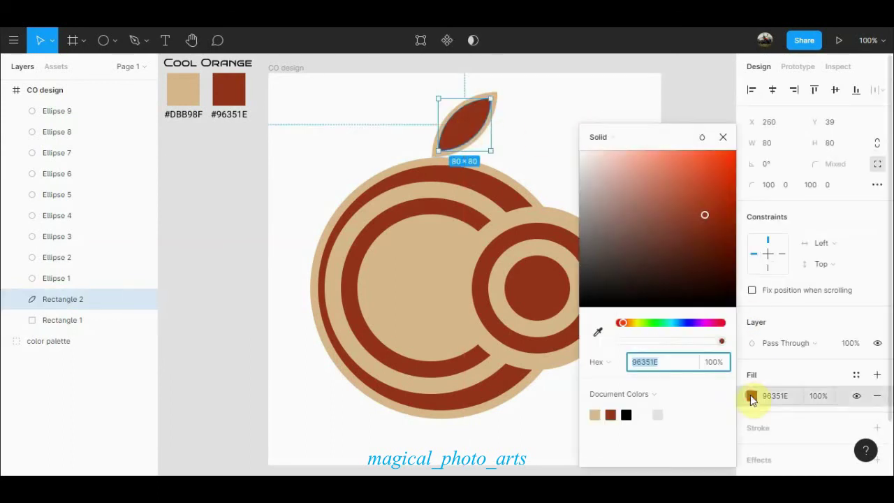
left_click(608, 152)
left_click_drag(465, 99, 492, 97)
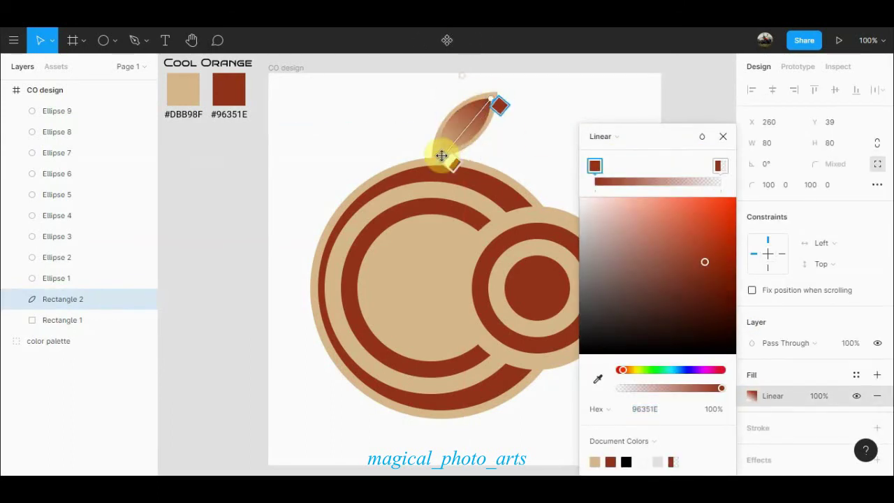
left_click(723, 136)
left_click(546, 113)
left_click_drag(547, 114, 467, 122)
left_click(253, 115)
left_click(116, 40)
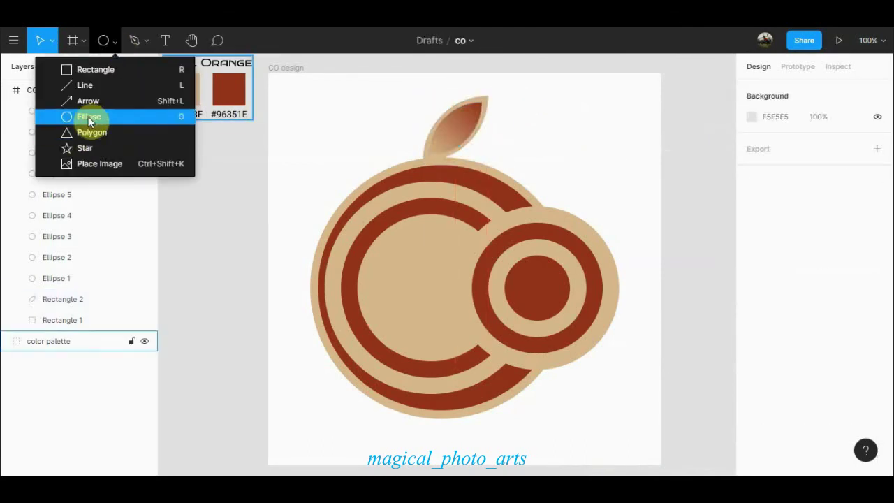
Draw a tan DBB98F triangle stem beside the leaf and layer it behind the leaf.
left_click(89, 131)
mouse_move(202, 230)
left_mouse_down()
mouse_move(229, 187)
mouse_move(409, 140)
mouse_move(400, 115)
left_mouse_up()
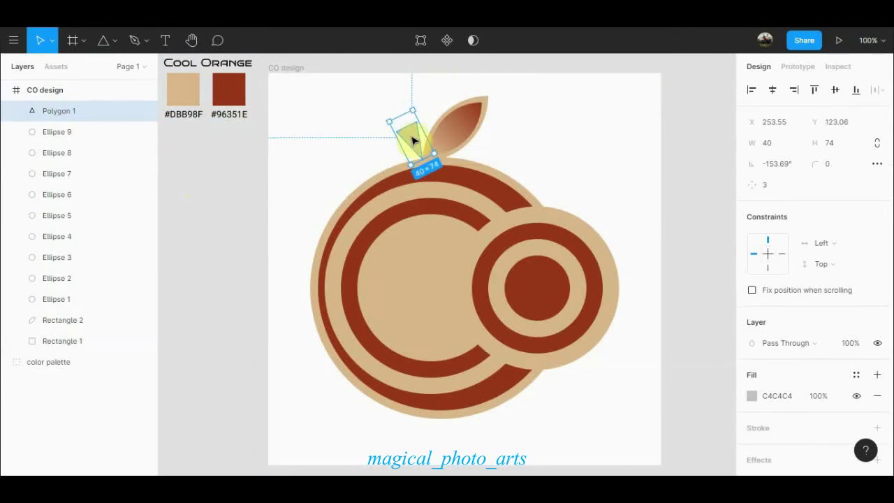
left_click(751, 395)
left_click(594, 414)
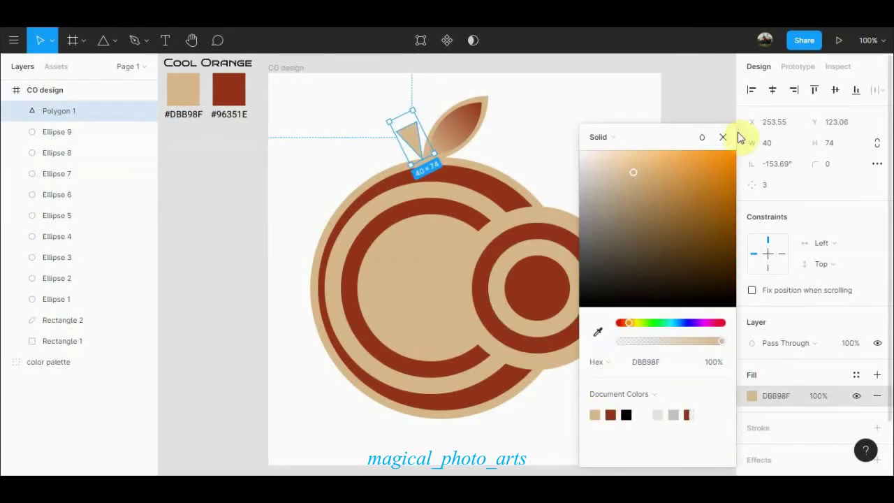
left_click_drag(400, 115, 395, 109)
mouse_move(59, 110)
left_mouse_down()
mouse_move(132, 270)
mouse_move(52, 319)
mouse_move(84, 349)
mouse_move(69, 122)
mouse_move(70, 330)
left_mouse_up()
left_click_drag(409, 144, 414, 147)
Add a drop shadow to the tan triangle stem and adjust its colour.
scroll(773, 378, "down", 2)
left_click(760, 396)
left_click(751, 417)
left_click(594, 451)
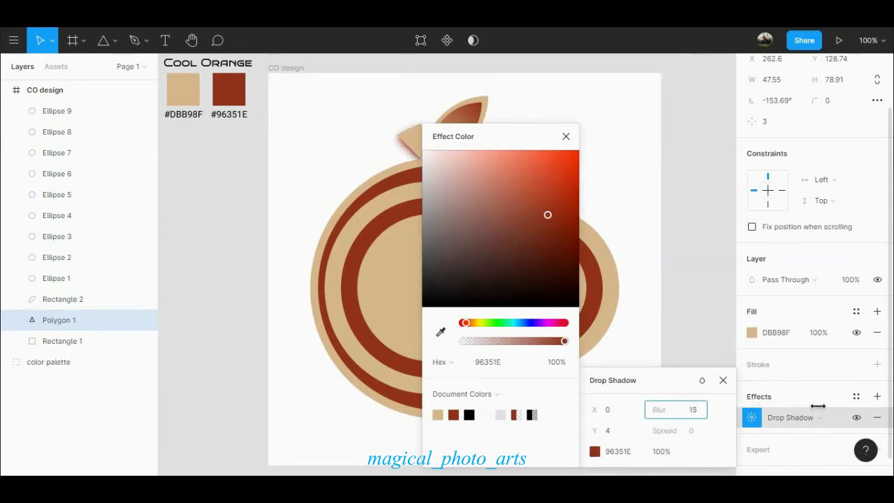
left_click(689, 356)
left_click(421, 145)
scroll(766, 419, "down", 3)
left_click(751, 396)
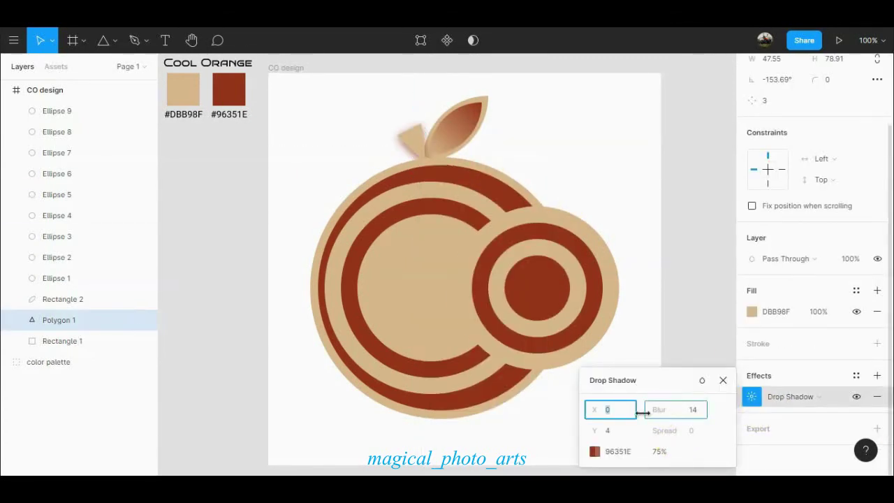
left_click(723, 380)
Place a smaller duplicate triangle on the stem, fill it rust 96351E, and pick the outer circle's shadow.
mouse_move(413, 140)
left_mouse_down()
mouse_move(549, 138)
mouse_move(419, 150)
left_mouse_up()
left_click(751, 311)
left_click(621, 413)
left_click(723, 136)
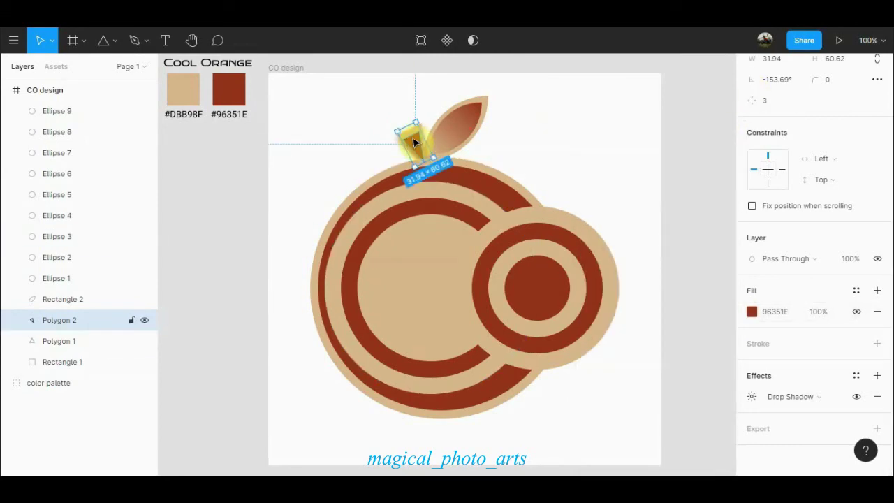
left_click(584, 149)
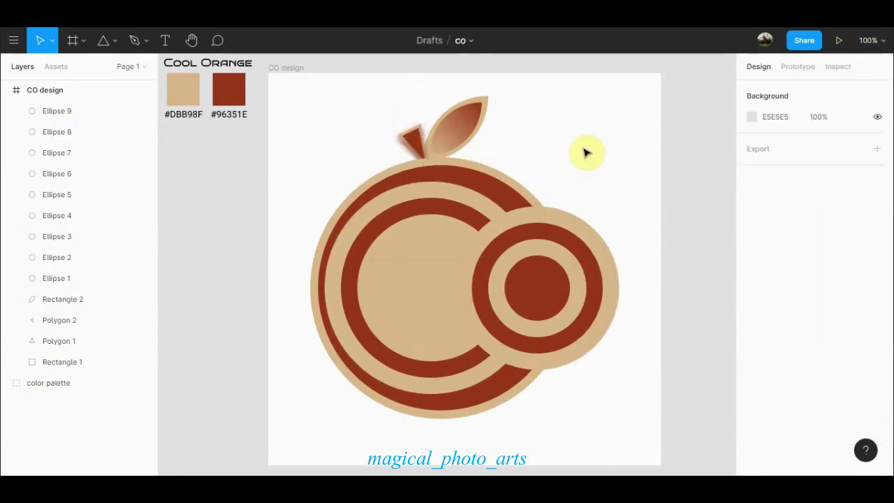
left_click(510, 180)
scroll(752, 398, "down", 2)
left_click(752, 398)
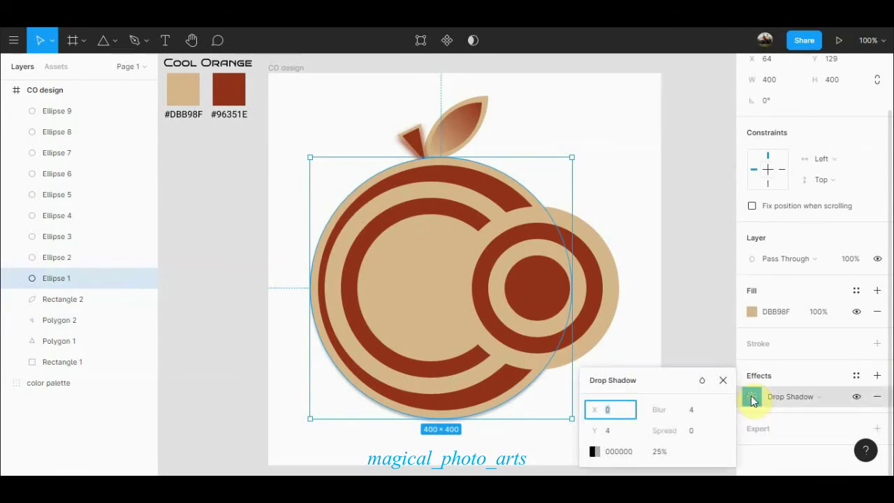
Set the large orange circle's drop shadow colour to rust 96351E.
left_click(595, 453)
left_click(458, 413)
left_click(572, 138)
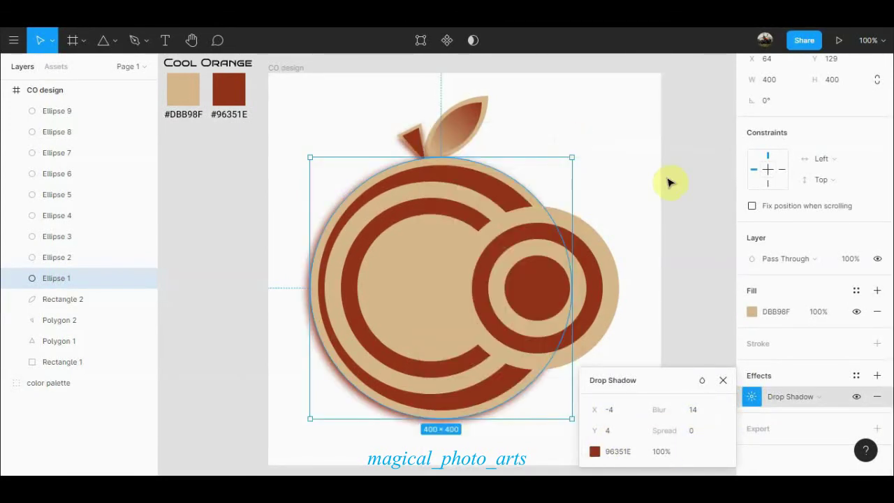
left_click(653, 183)
Give the small right circle a rust 96351E drop shadow at X -12, Y -4, blur 14.
left_click(579, 213)
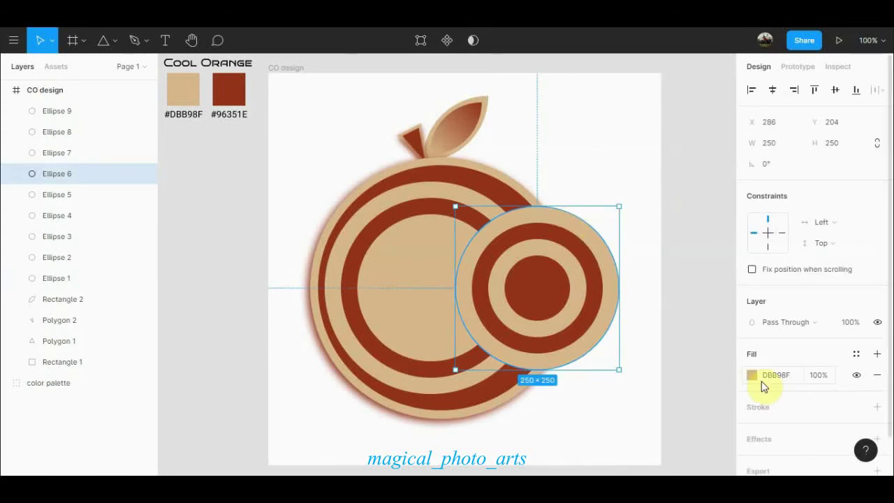
left_click(753, 440)
left_click(751, 397)
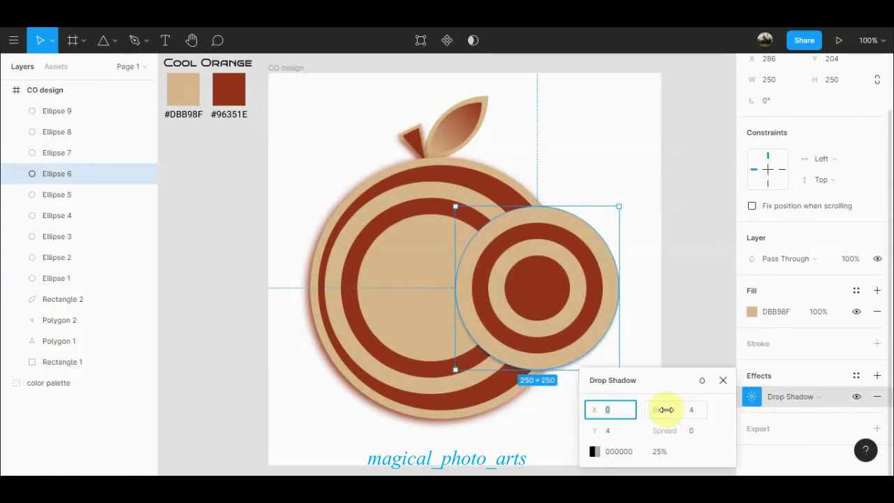
left_click(609, 431)
left_click(695, 414)
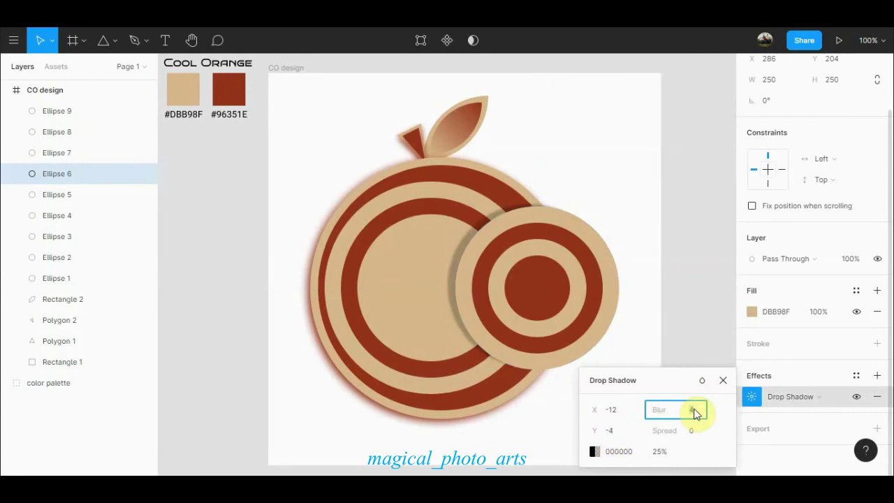
type("14")
left_click(692, 437)
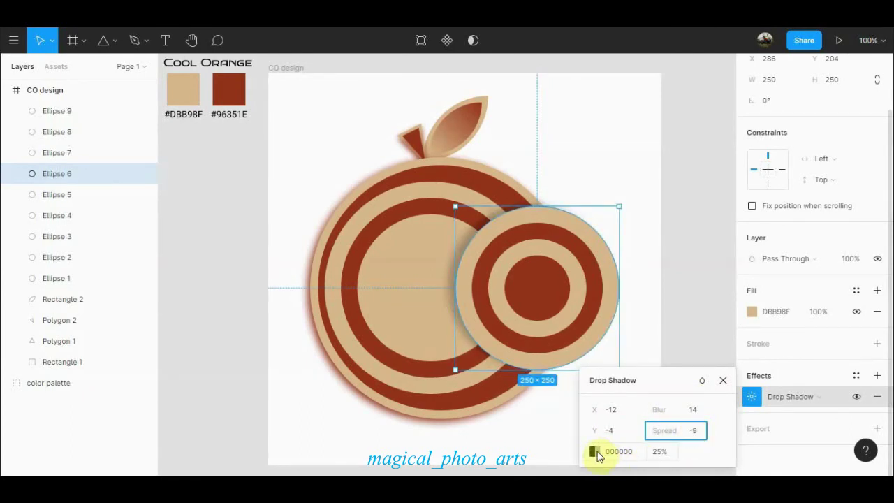
left_click(595, 452)
left_click(453, 413)
left_click_drag(523, 133, 322, 241)
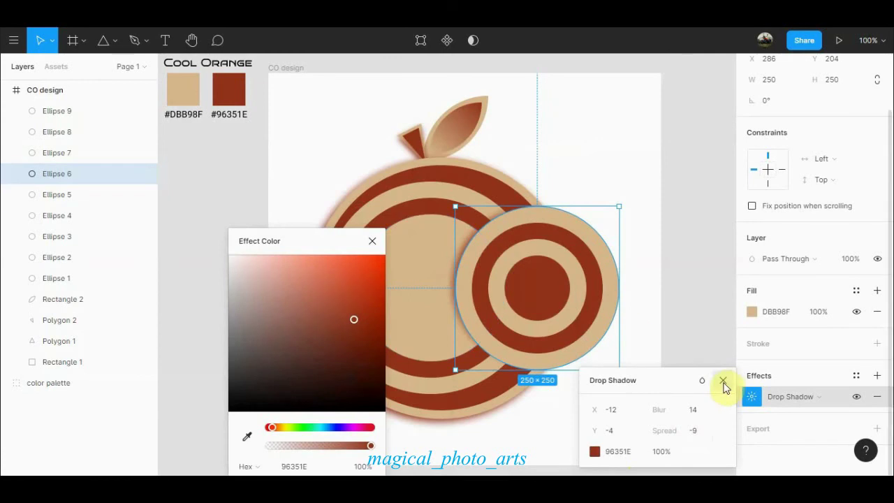
left_click(722, 381)
Add a second rust 96351E shadow offset the opposite way, blur 14, spread -9.
left_click(877, 376)
left_click(751, 396)
left_click(609, 412)
type("12")
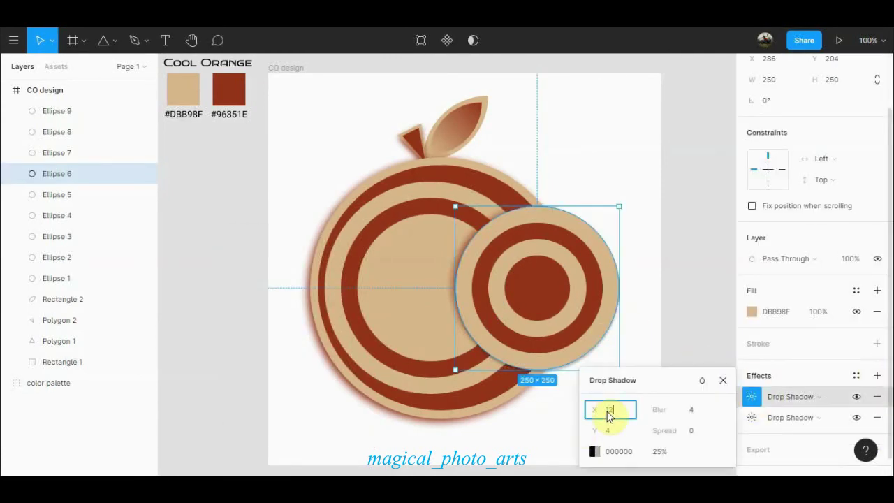
left_click(691, 412)
type("14")
left_click(688, 430)
type("-9")
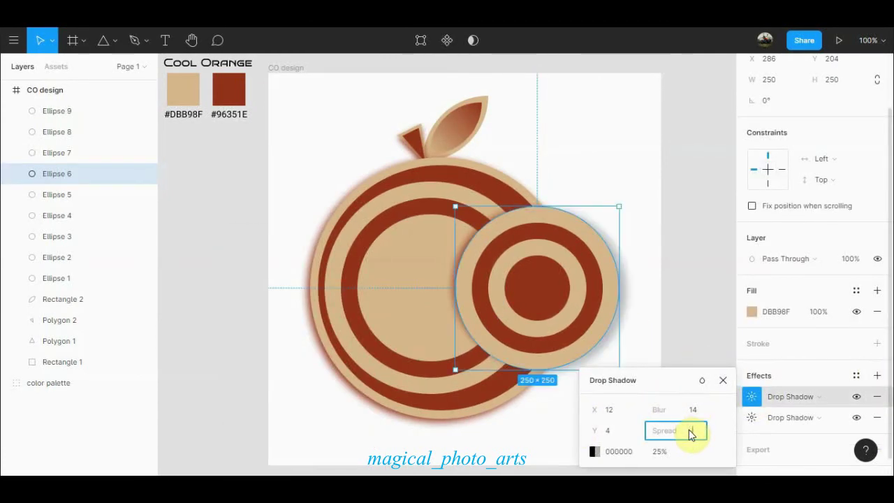
left_click(595, 452)
left_click(453, 413)
left_click(622, 167)
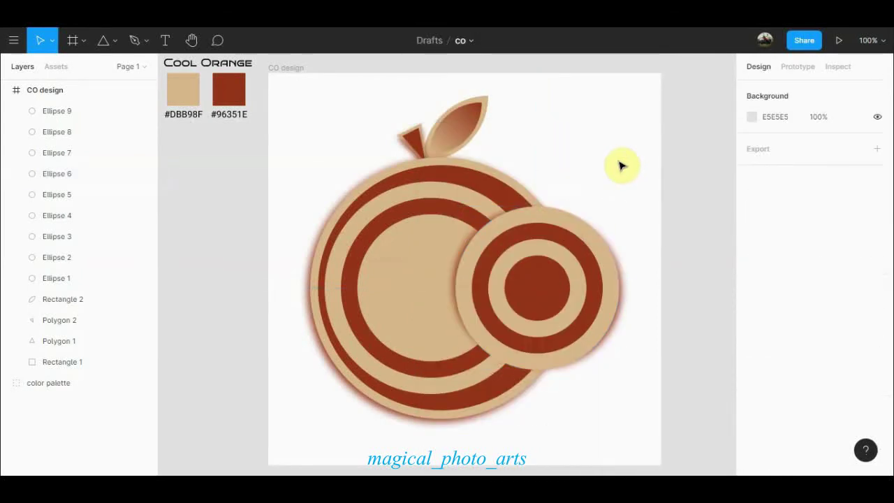
scroll(771, 401, "down", 2)
Give the leaf a rust 96351E drop shadow with blur 7.
left_click(878, 396)
left_click(751, 417)
left_click(596, 452)
left_click(438, 415)
left_click_drag(660, 409, 708, 410)
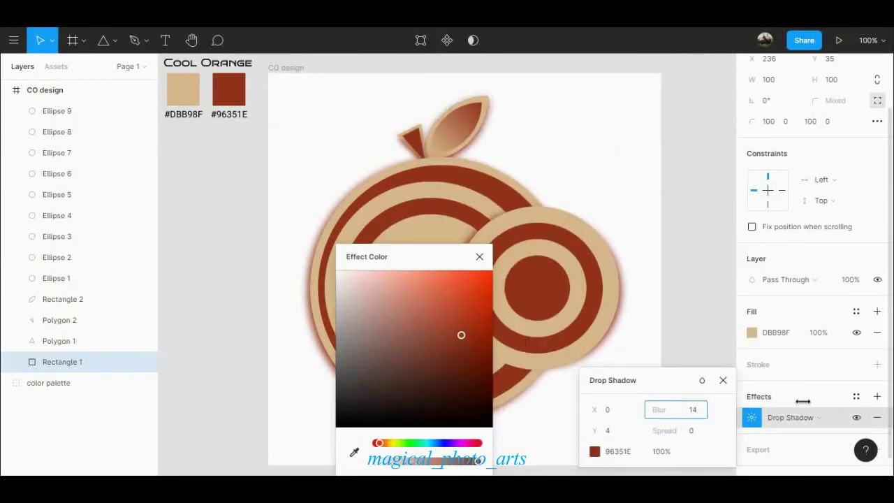
left_click(639, 269)
Change the middle ring circle's effect to an inner shadow.
left_click(440, 190)
left_click(782, 417)
left_click(782, 401)
left_click(752, 417)
left_click(594, 451)
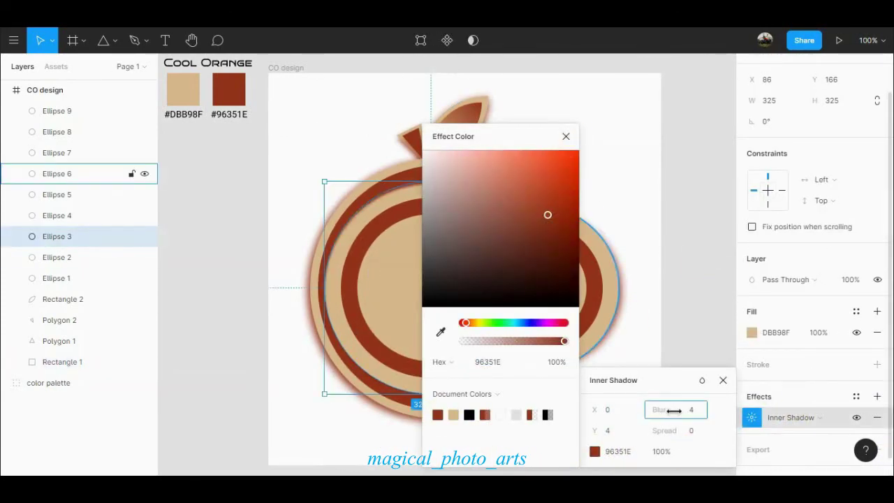
left_click(703, 326)
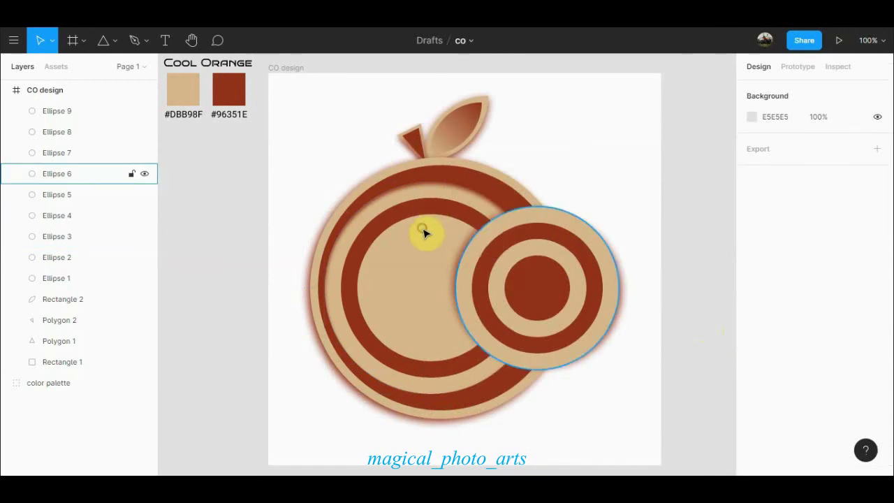
Give the inner tan circle a rust 96351E inner shadow with blur 8.
left_click(423, 232)
scroll(770, 442, "down", 2)
left_click(789, 396)
left_click(802, 379)
left_click(751, 396)
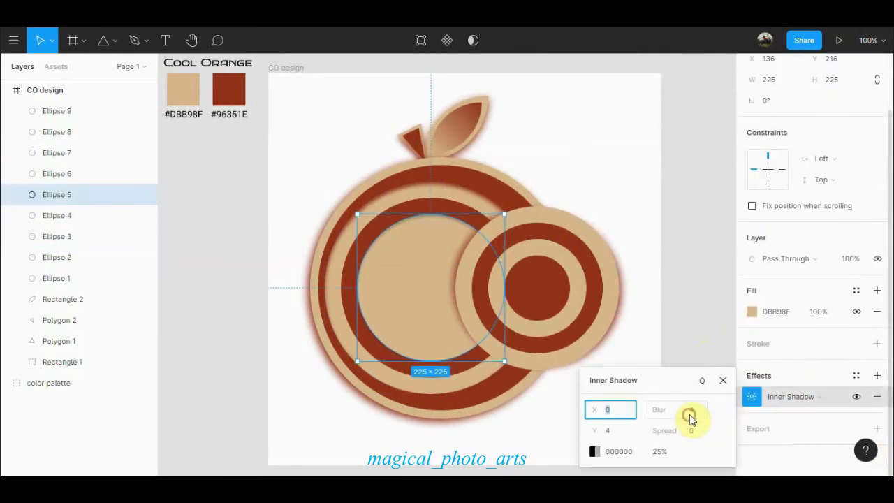
left_click(612, 414)
left_click(594, 451)
left_click(456, 414)
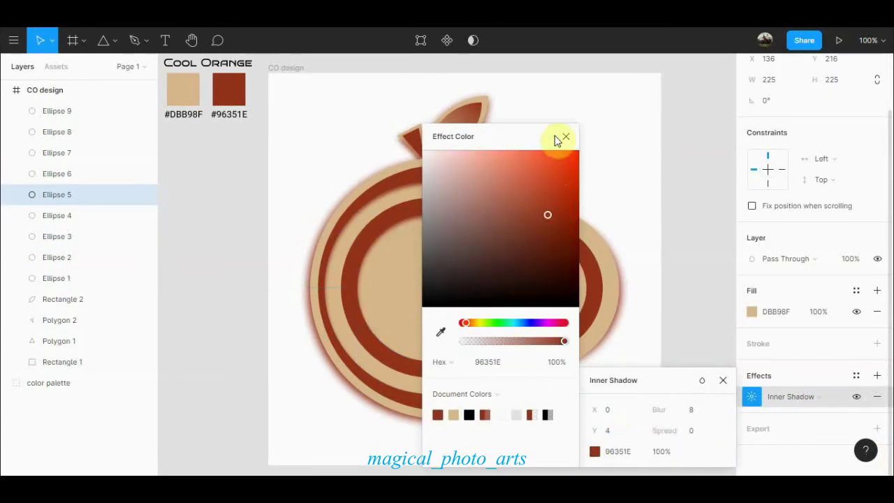
left_click(609, 158)
Switch the second circle's small inner ring effect to an inner shadow.
left_click(564, 259)
left_click(768, 397)
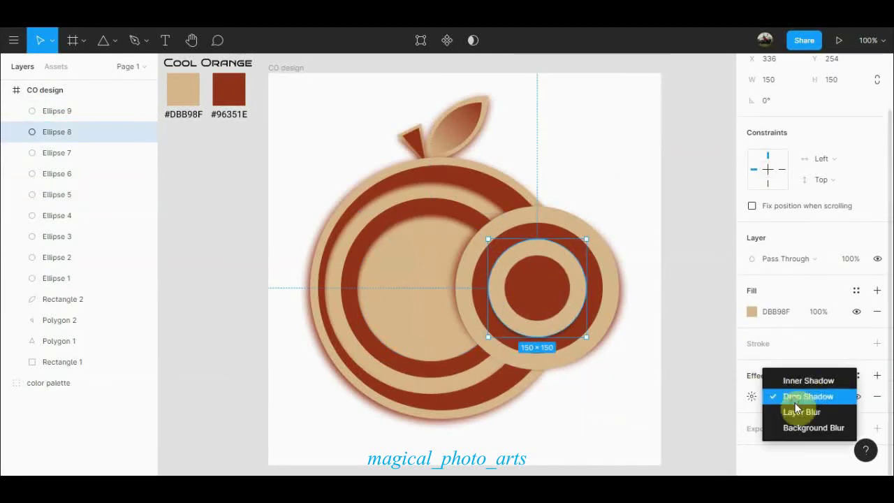
left_click(808, 379)
left_click(752, 396)
left_click(593, 451)
left_click(565, 136)
left_click(613, 188)
left_click(222, 101)
Add a 48-size 'Cool Orange' text box on the canvas.
key("t")
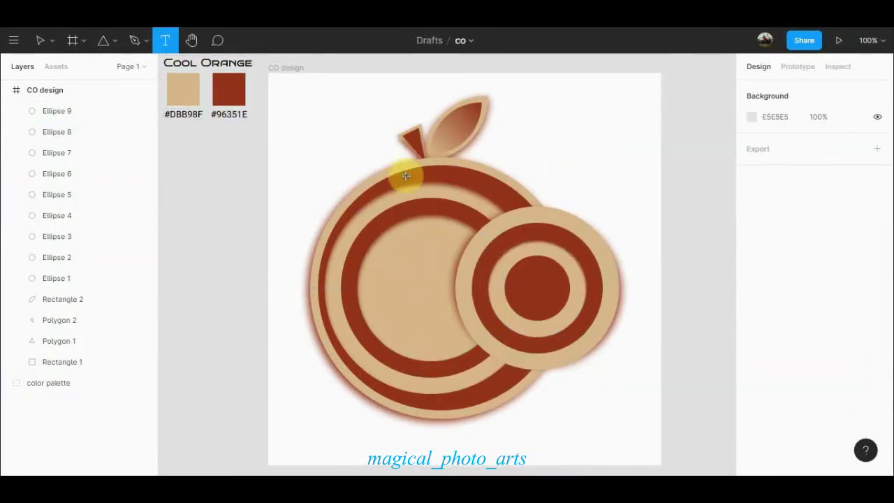
left_click(406, 176)
type("48")
key("Return")
type("Cool Orang")
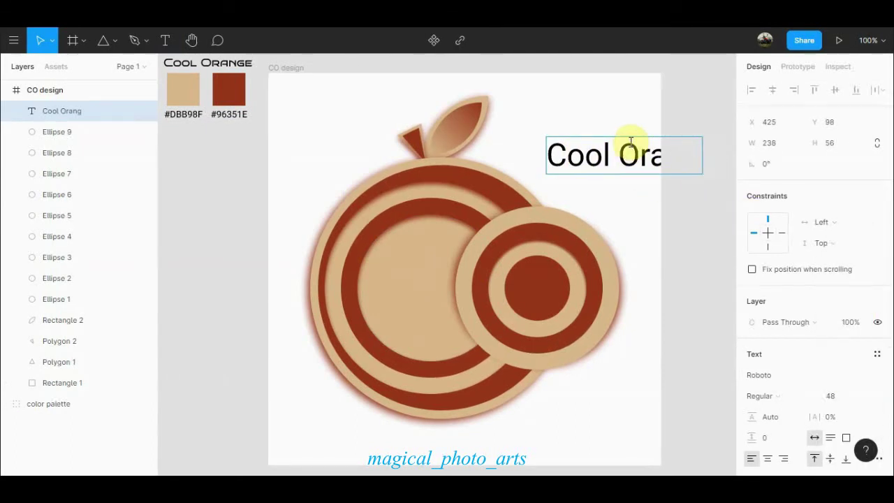
type("e")
key("Escape")
left_click_drag(630, 140, 115, 227)
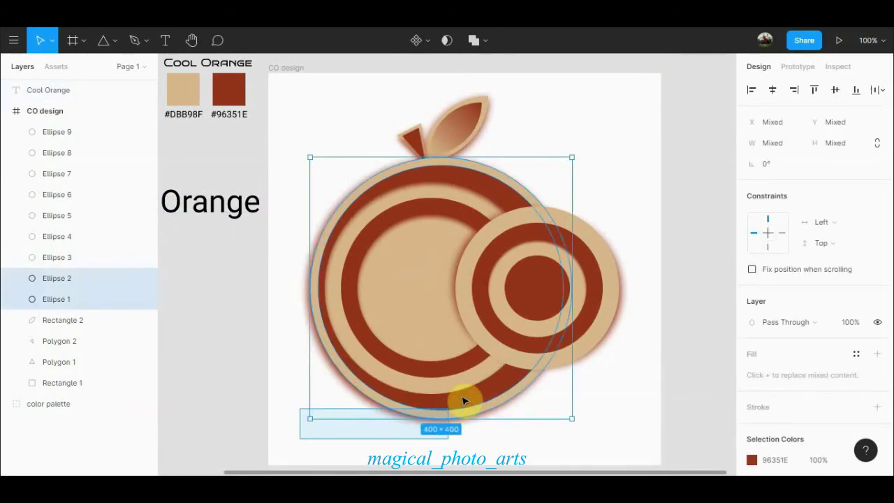
Nudge the orange up, then set the title in Bruno Ace SC 64 centred below it.
left_click_drag(300, 436, 613, 121)
key("shift+Up")
key("shift+Up")
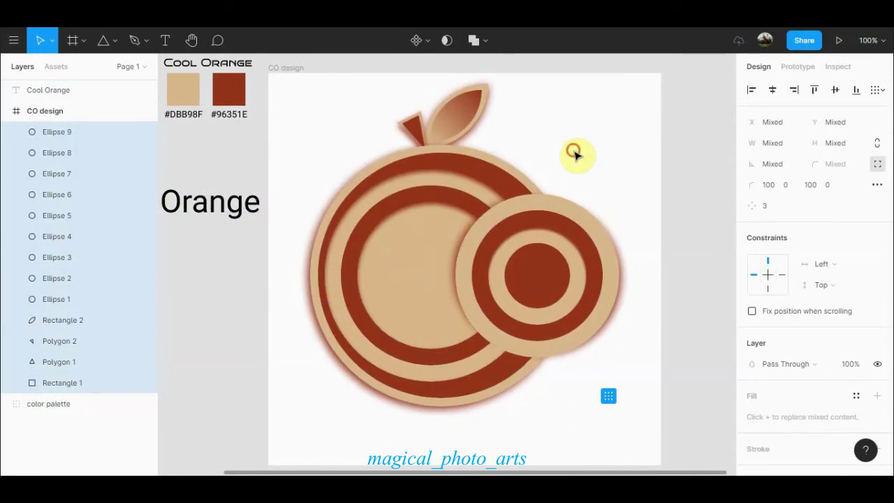
left_click_drag(211, 207, 376, 333)
mouse_move(494, 418)
left_mouse_down()
mouse_move(499, 435)
mouse_move(489, 427)
left_mouse_up()
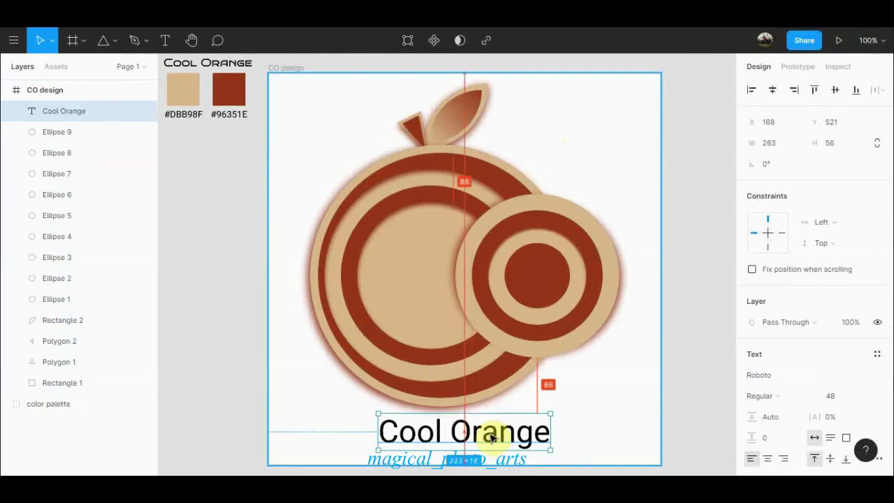
double_click(489, 427)
left_click(763, 375)
type("Bruno Ace SC")
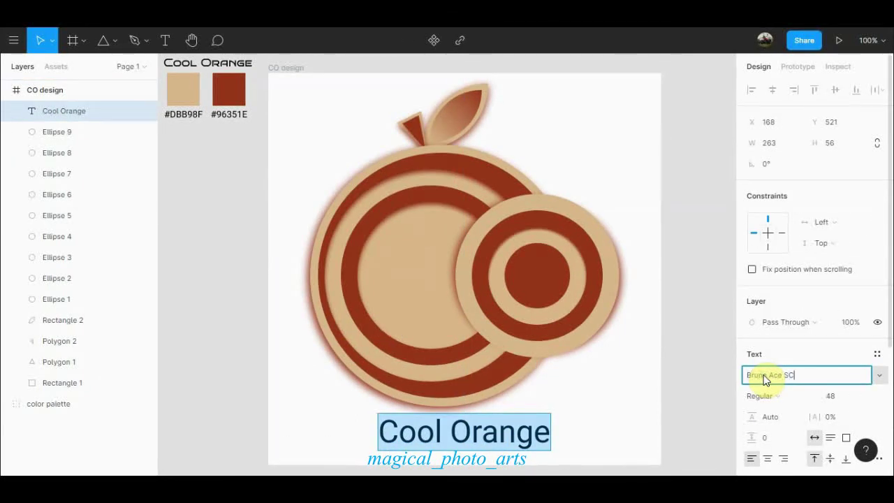
key("Return")
left_click(859, 396)
left_click(86, 115)
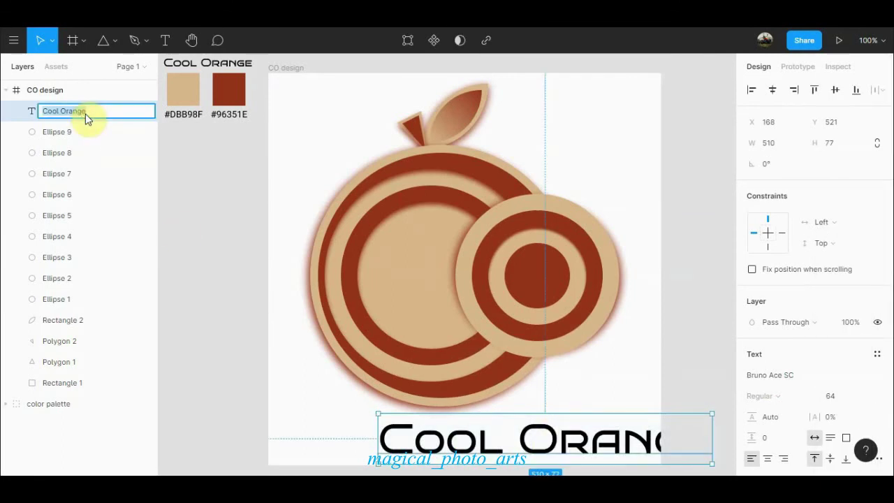
mouse_move(564, 447)
left_mouse_down()
mouse_move(493, 429)
mouse_move(492, 439)
left_mouse_up()
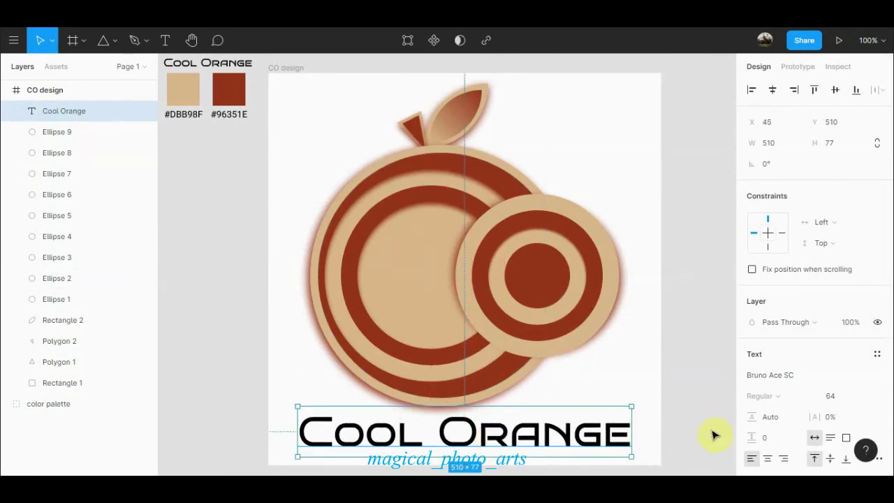
Colour the title rust 96351E with a 96351E drop shadow, then group the whole logo.
scroll(752, 336, "down", 5)
left_click(752, 333)
left_click(762, 396)
left_click(878, 396)
left_click(751, 417)
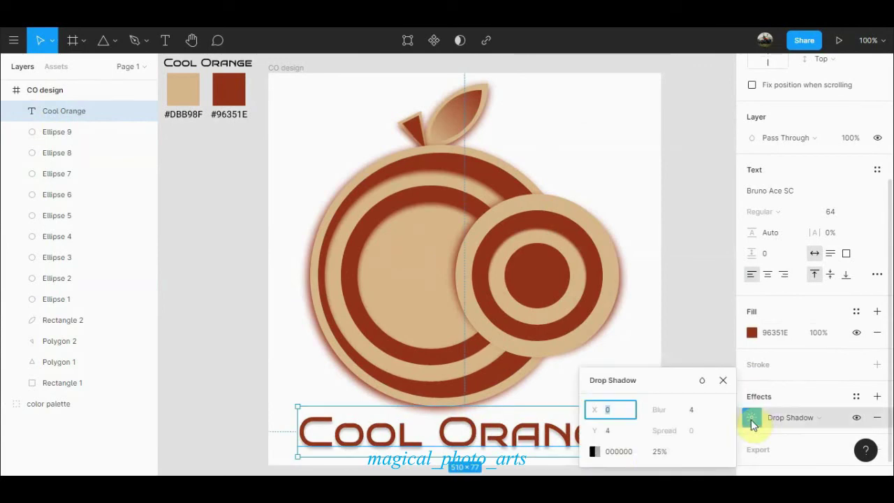
left_click(594, 452)
type("96351E")
left_click(695, 177)
left_click_drag(276, 469, 639, 79)
key("ctrl+g")
Give the CO design frame a linear gradient fill running top-left to bottom-right.
left_click(286, 68)
left_click(752, 396)
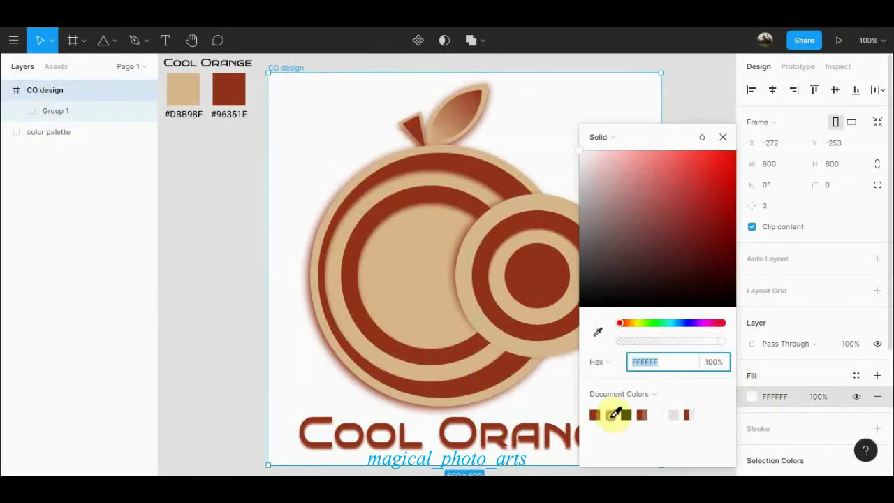
left_click(613, 415)
left_click(618, 138)
left_click_drag(324, 75, 278, 68)
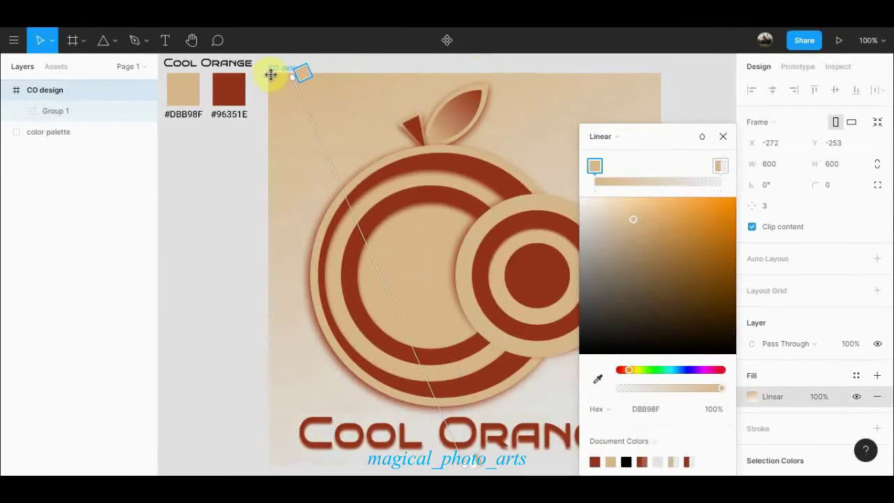
left_click_drag(642, 142, 778, 109)
left_click_drag(529, 463, 665, 395)
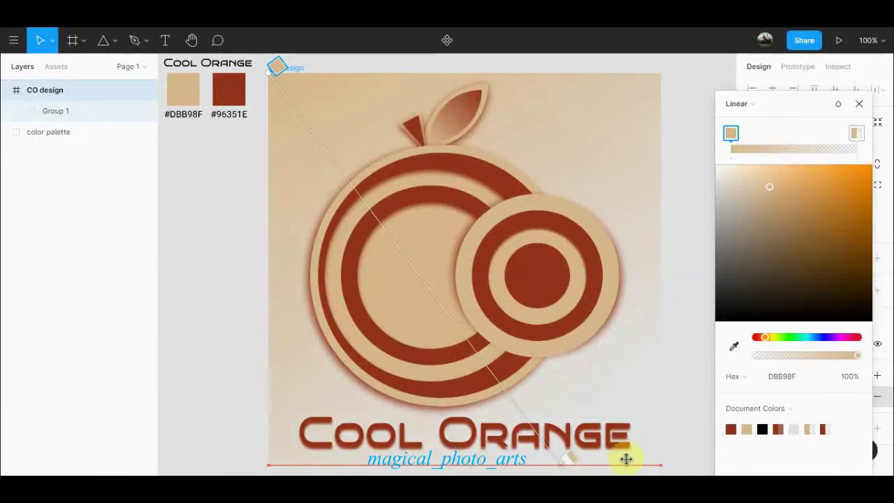
left_click_drag(658, 401, 660, 404)
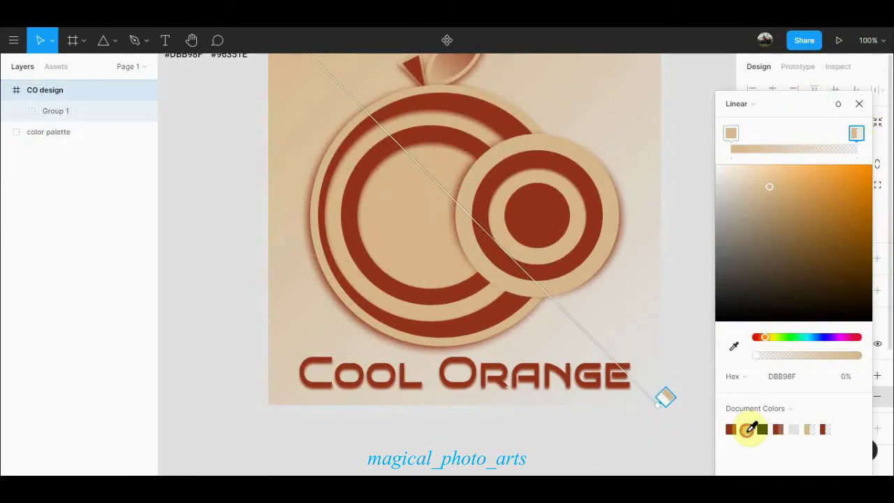
Set the gradient stops to tan DBB98F in the middle and rust 96351E at both ends.
left_click(746, 429)
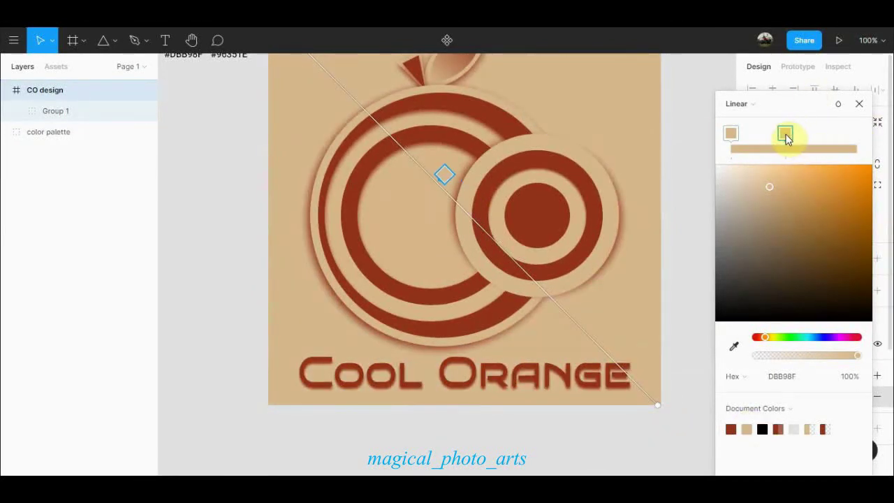
left_click(801, 148)
left_click(855, 148)
left_click(731, 428)
left_click(735, 149)
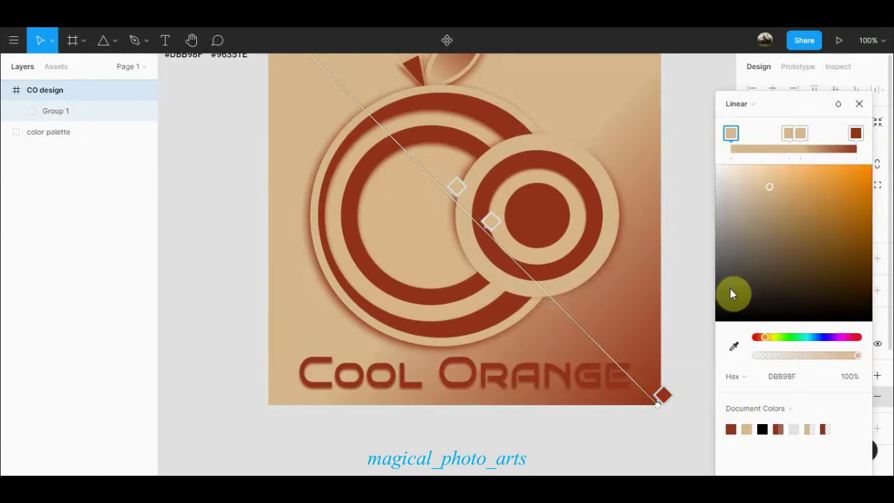
left_click(731, 429)
Lower the rust end stops' opacity to 35% and 45%.
left_click_drag(838, 365, 793, 362)
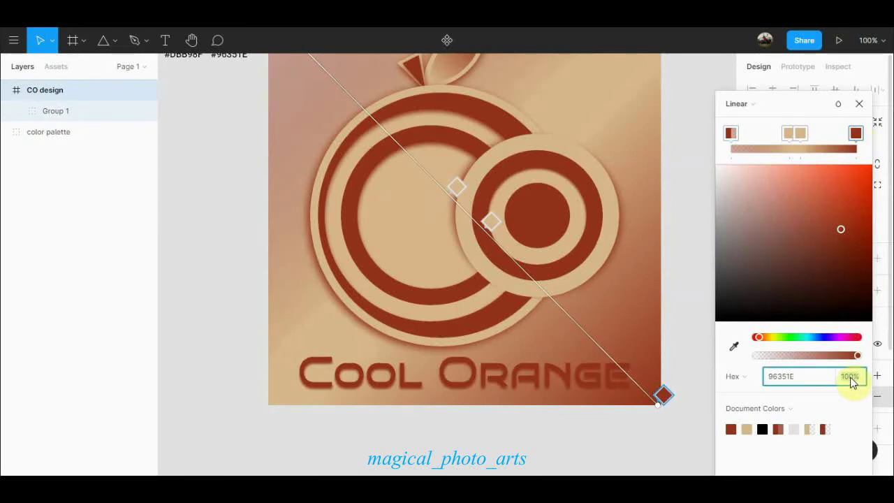
type("35")
key("Return")
scroll(727, 180, "up", 2)
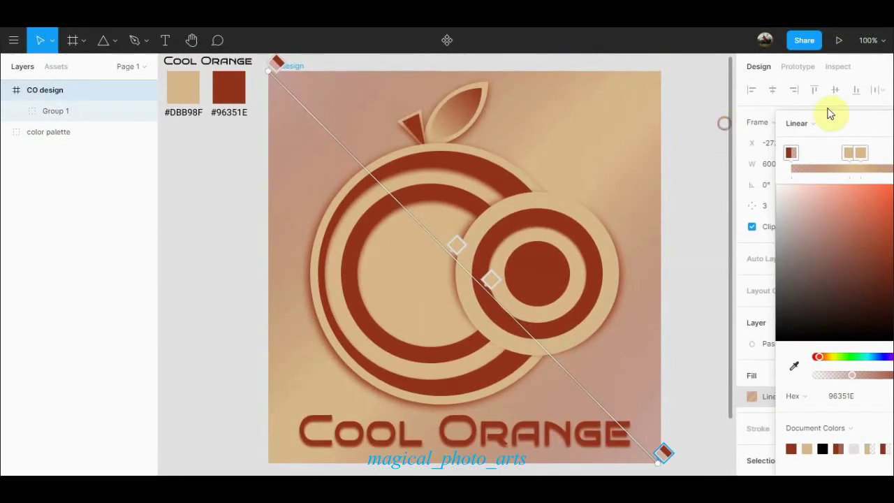
left_click(725, 142)
left_click(842, 387)
type("5")
key("Return")
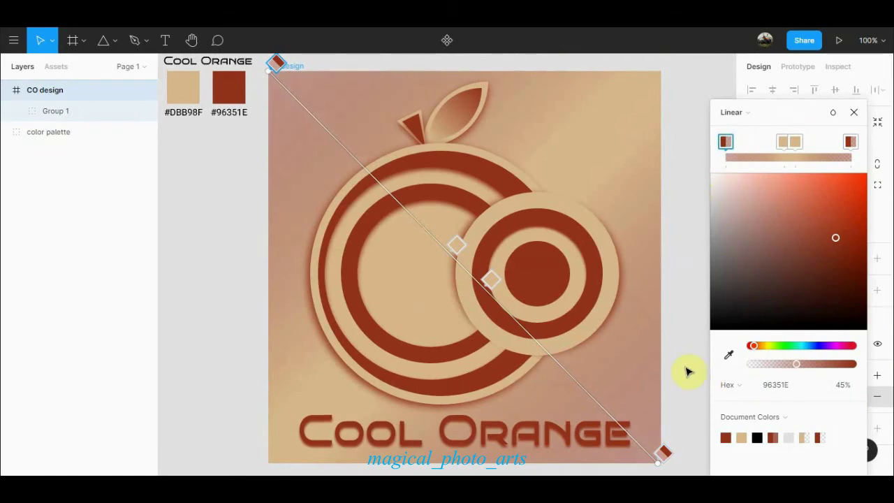
Raise the gradient end stop's opacity to 71%.
left_click_drag(796, 364, 822, 364)
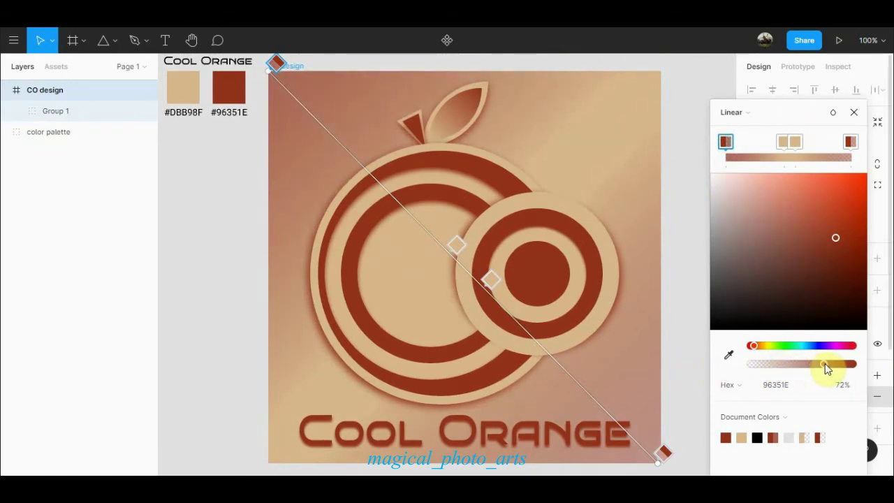
left_click(844, 386)
left_click(850, 142)
left_click(844, 384)
type("71")
key("Return")
left_click(853, 112)
Give the CO design frame a 10-wide inside stroke in rust 96351E, sampled from the logo.
scroll(887, 314, "down", 3)
left_click(877, 249)
left_click(766, 292)
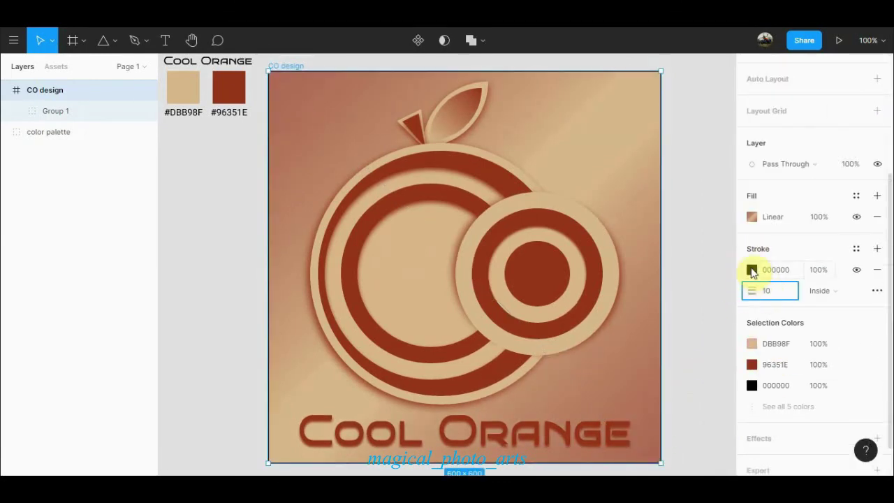
left_click(752, 271)
left_click(594, 331)
left_click(515, 329)
left_click(723, 136)
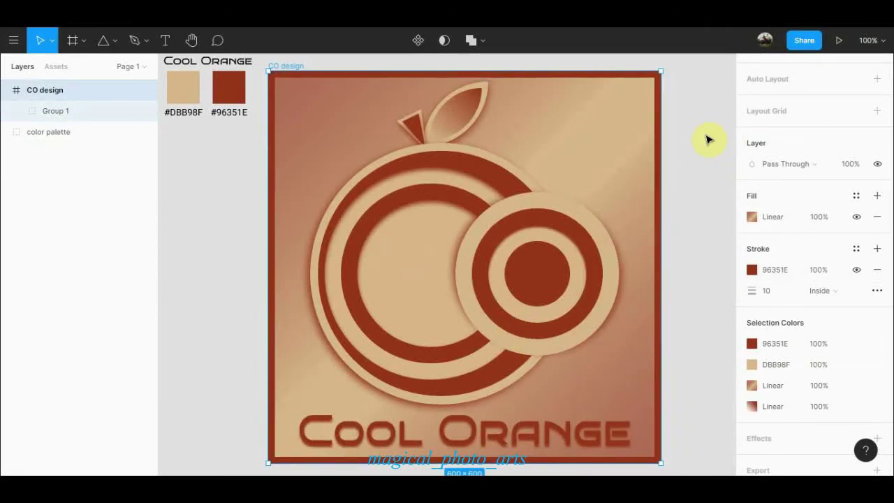
At 75% zoom, resize the CO design frame to 700×700.
left_click(708, 139)
left_click(870, 40)
type("75")
key("Return")
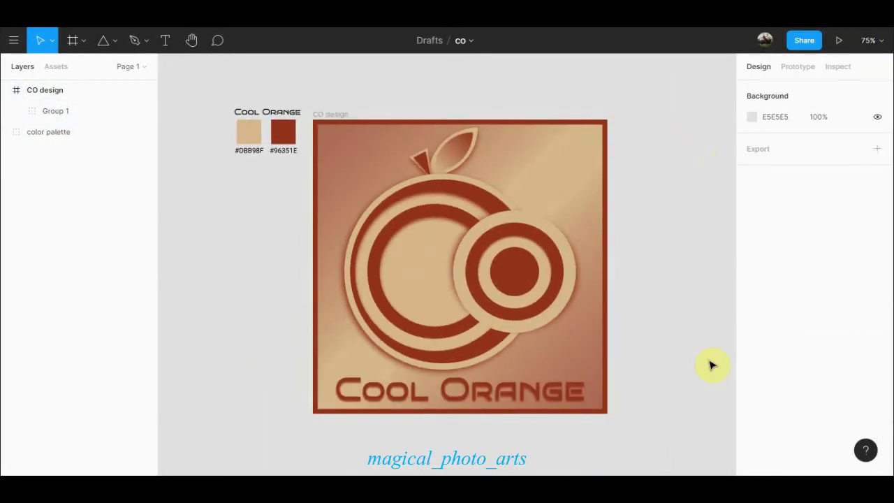
left_click(339, 119)
left_click(770, 164)
type("700")
left_click(835, 165)
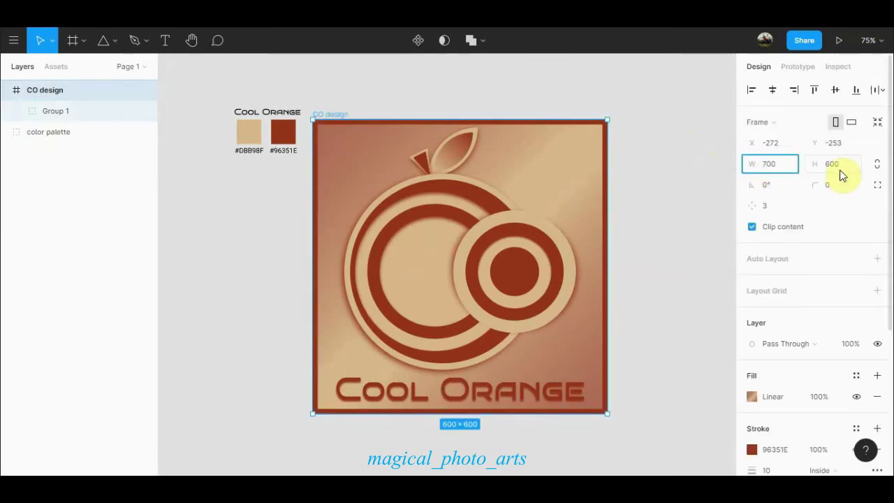
type("700")
key("Return")
Reposition the enlarged frame and drag the Group 1 logo to its centre.
left_click_drag(379, 359, 351, 410)
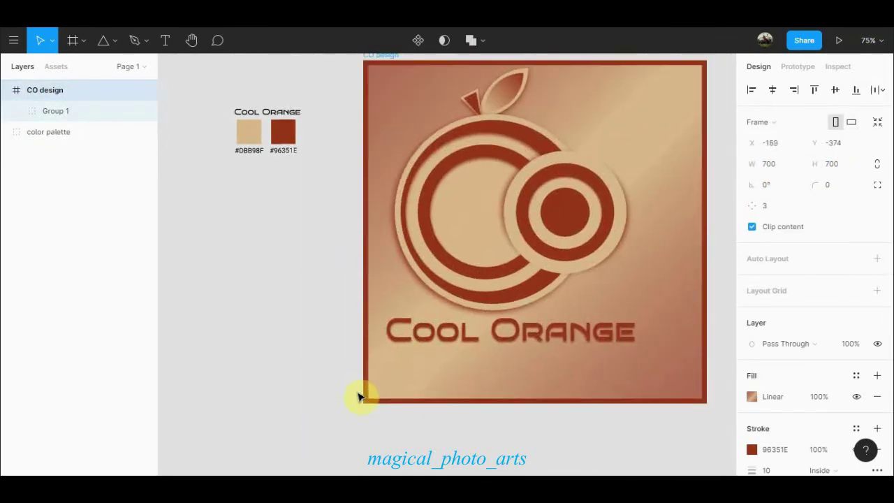
left_click(351, 411)
left_click(459, 309)
mouse_move(487, 253)
left_mouse_down()
mouse_move(512, 271)
mouse_move(513, 259)
left_mouse_up()
left_click(685, 208)
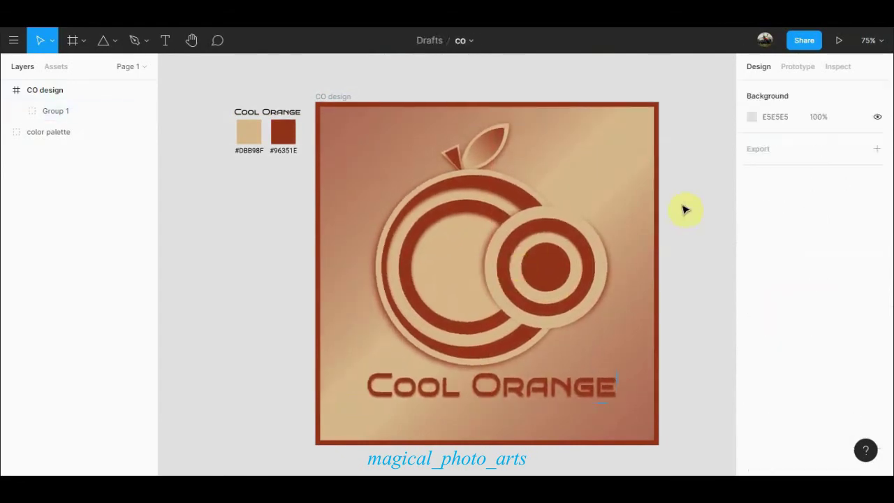